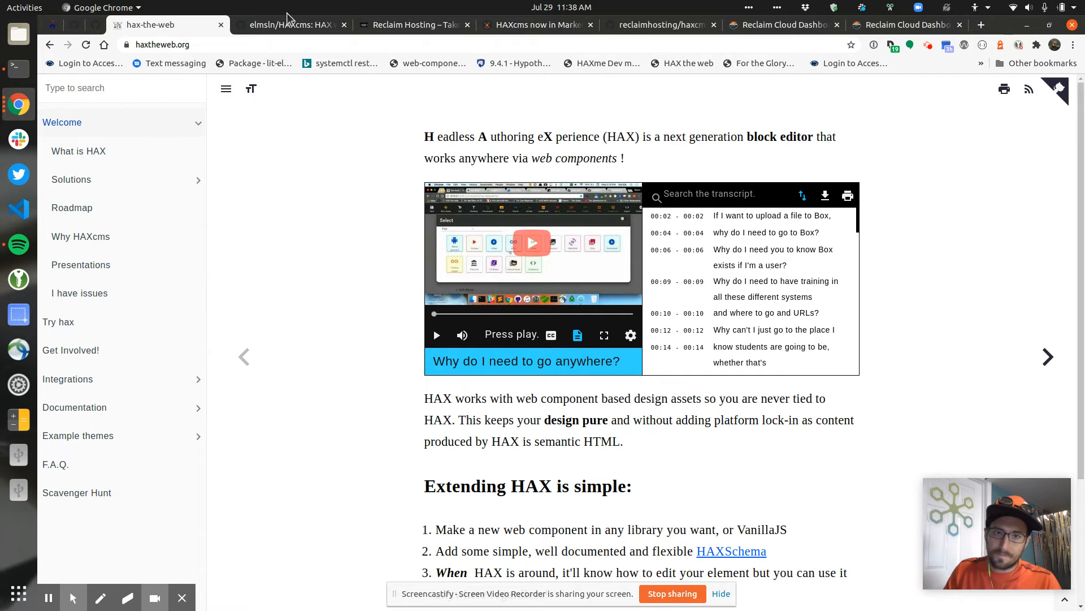
# Switch from the haxtheweb.org documentation to the Reclaim Hosting tab
pyautogui.click(407, 26)
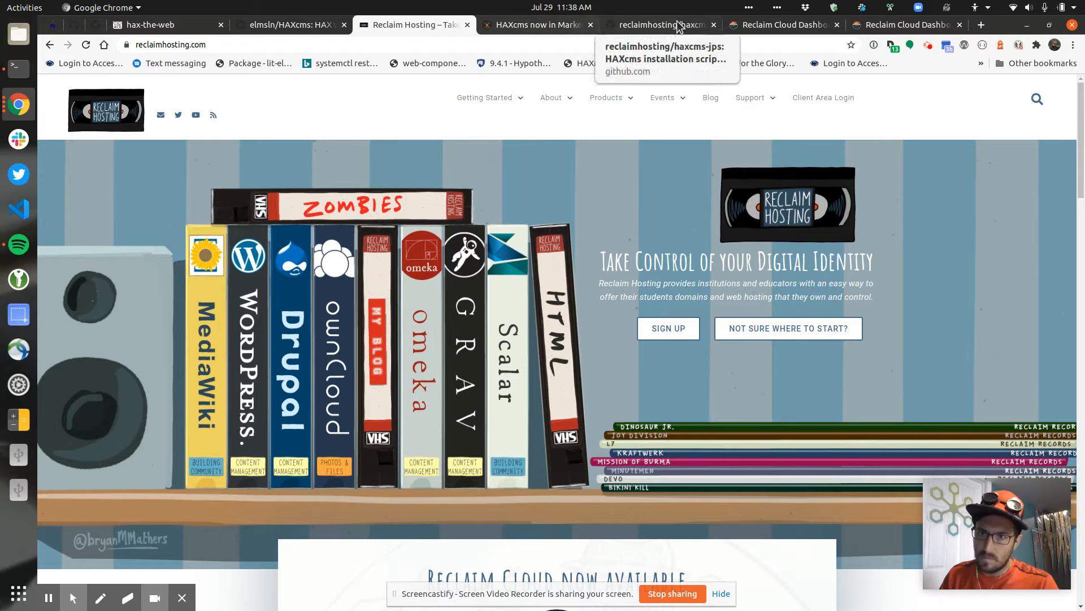
# Look over the Reclaim Cloud dashboards and the 'HAXcms now in Marketplace' post, then open the haxcms-jps repository
pyautogui.click(760, 24)
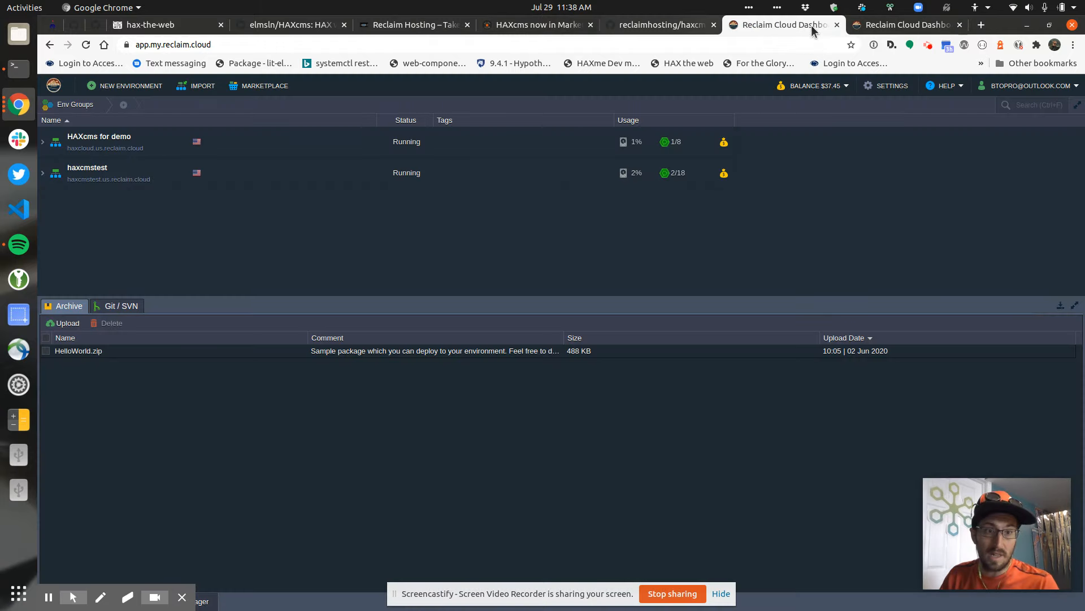
pyautogui.click(885, 26)
pyautogui.click(537, 24)
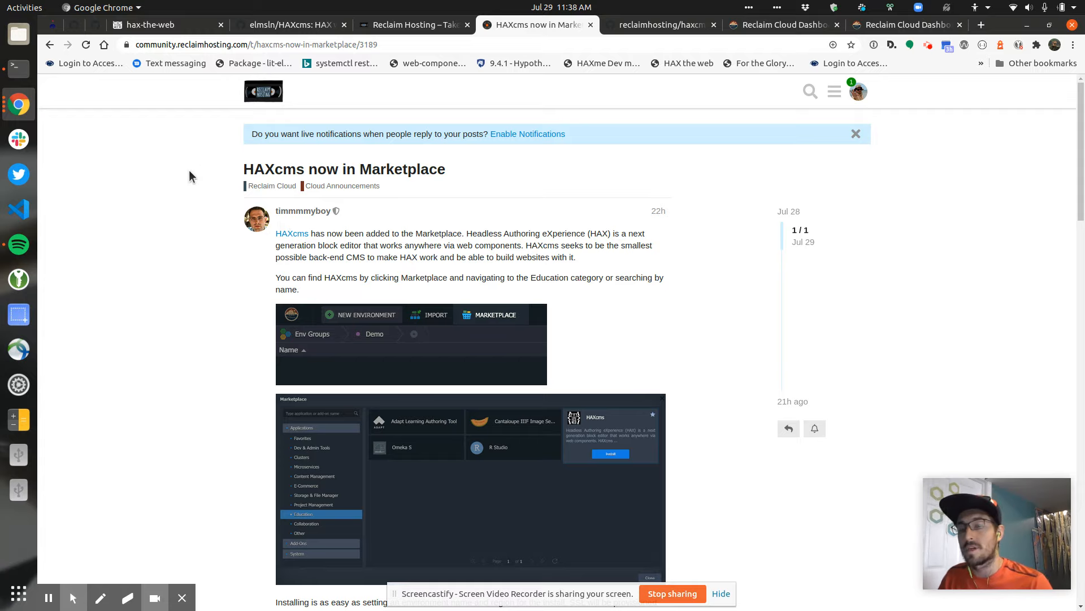
pyautogui.click(656, 25)
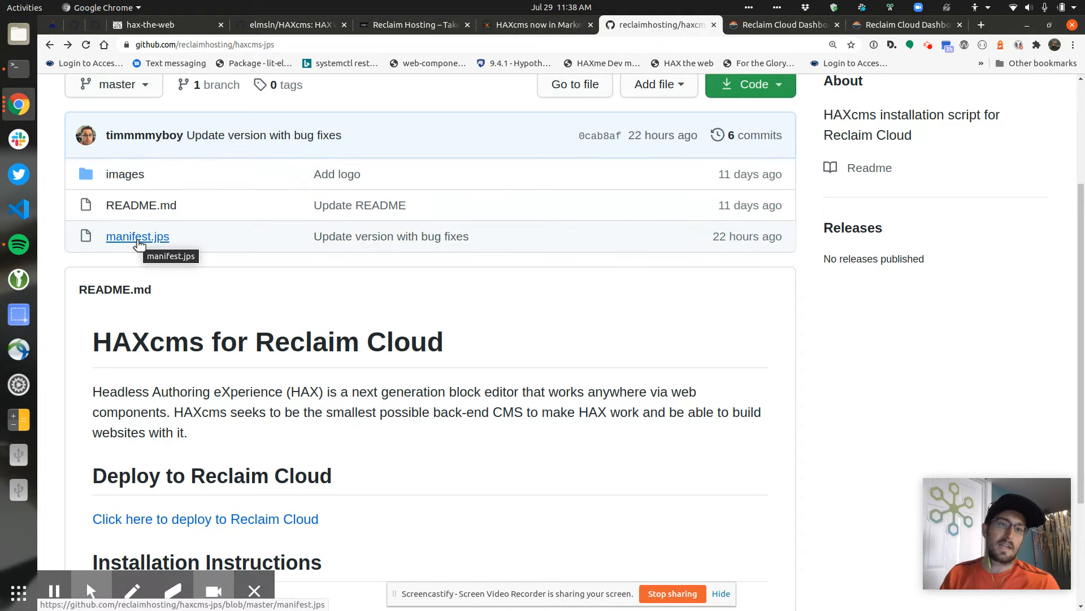
# Open manifest.jps and highlight the HAX_ADMIN_PASS line and the app categories on lines 11–12
pyautogui.click(138, 238)
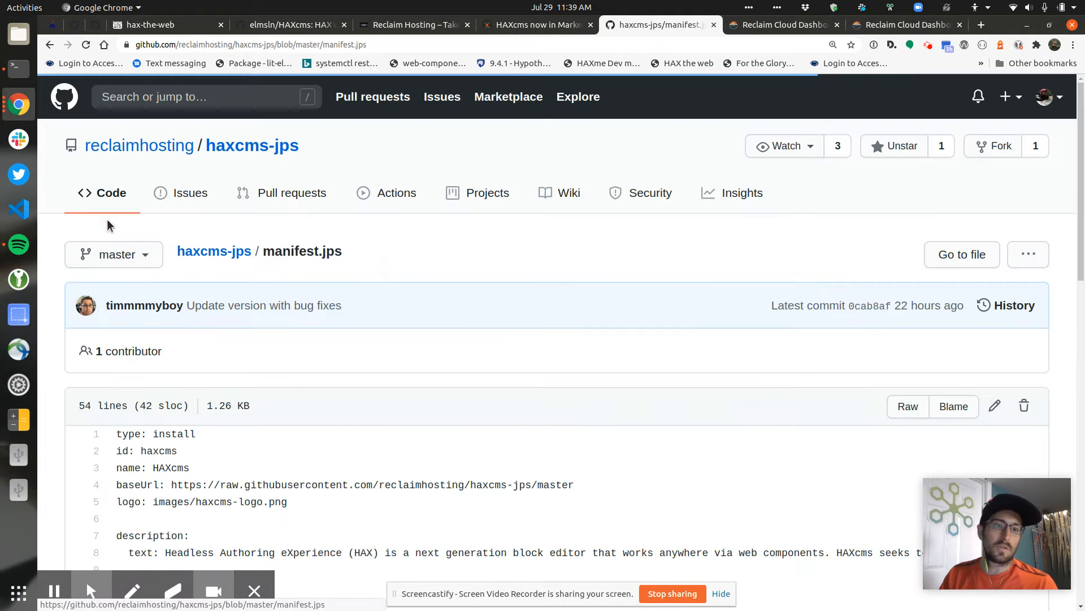
pyautogui.scroll(2, 183, 238)
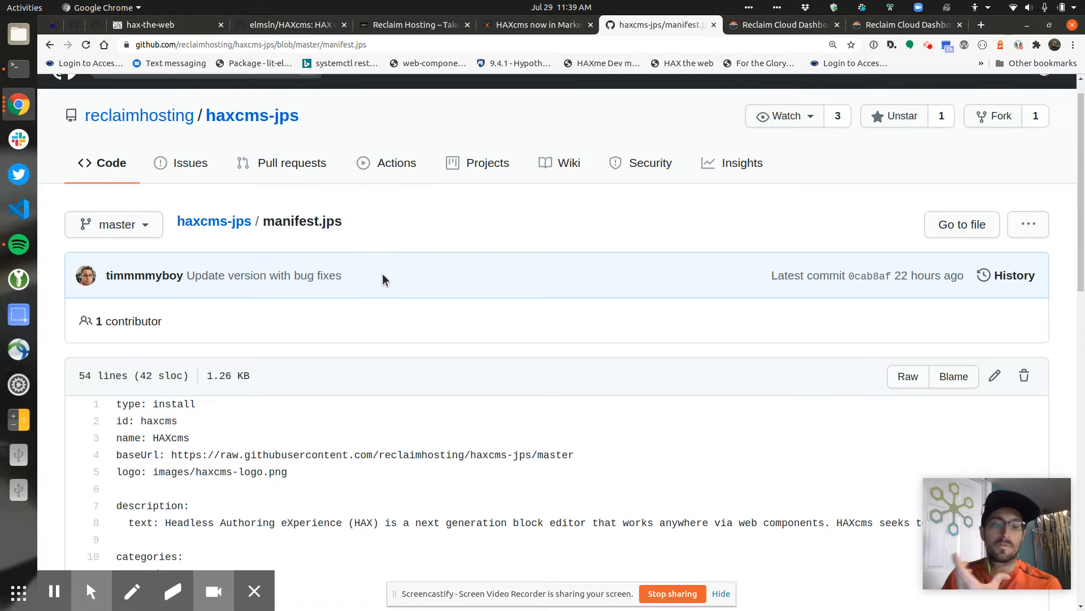
pyautogui.scroll(-5, 382, 280)
pyautogui.scroll(-4, 367, 287)
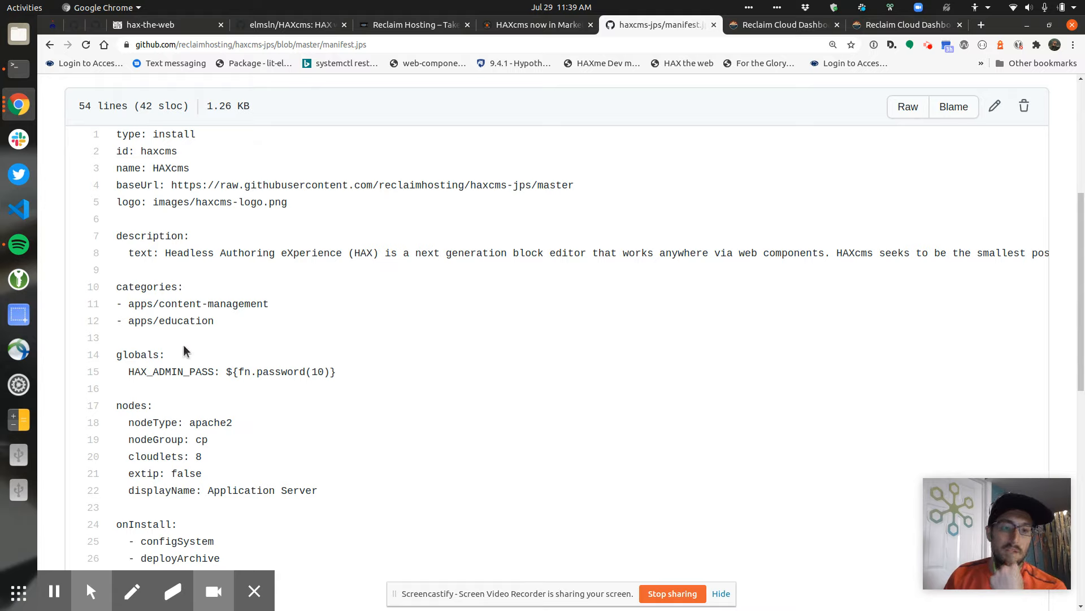
pyautogui.doubleClick(170, 373)
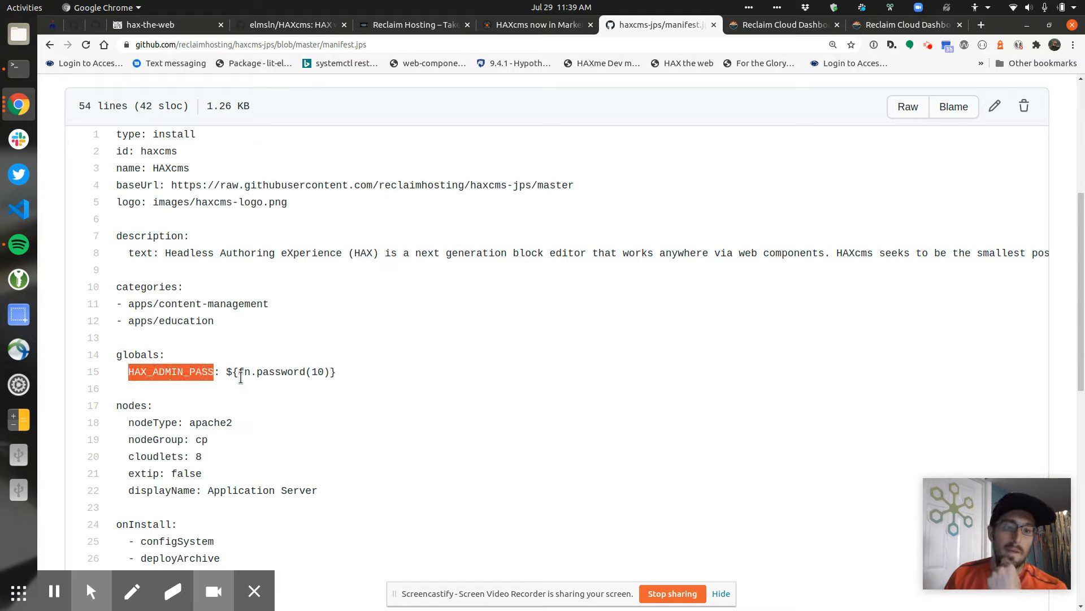
pyautogui.tripleClick(281, 373)
pyautogui.click(247, 340)
pyautogui.moveTo(217, 326); pyautogui.dragTo(122, 303)
pyautogui.click(222, 327)
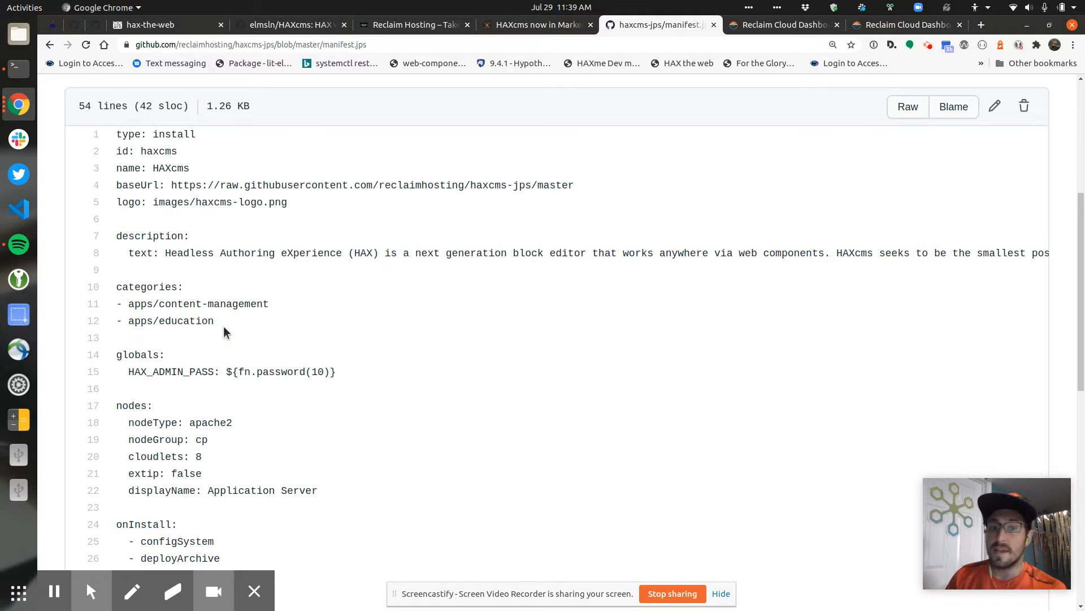
# Highlight the description, the onInstall section, and the install actions from deployArchive to setupUser
pyautogui.scroll(-1, 275, 324)
pyautogui.moveTo(160, 224); pyautogui.dragTo(332, 228)
pyautogui.click(320, 214)
pyautogui.scroll(-5, 305, 257)
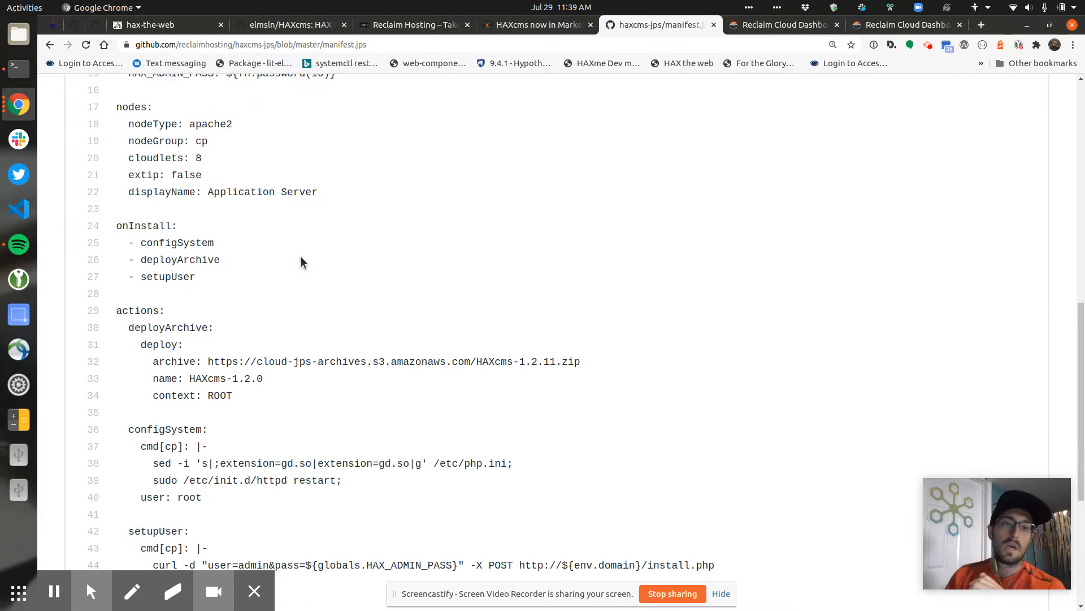
pyautogui.scroll(-1, 162, 202)
pyautogui.doubleClick(129, 163)
pyautogui.click(262, 186)
pyautogui.scroll(-1, 138, 221)
pyautogui.moveTo(129, 207); pyautogui.dragTo(281, 409)
pyautogui.click(281, 409)
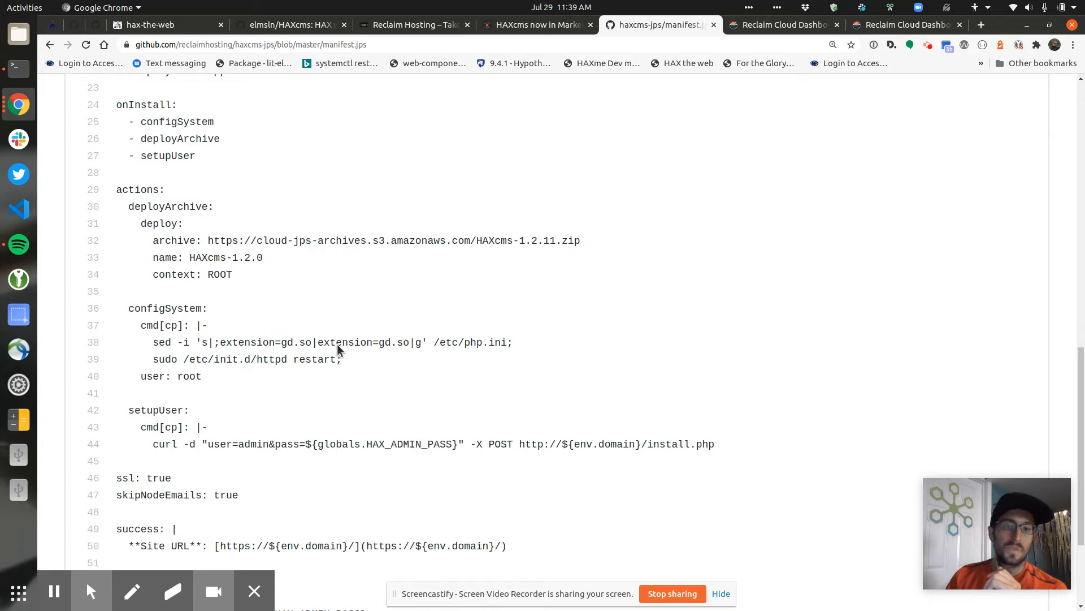
# Point out the 1.2.11 archive version, the sed command on line 38, and the curl user-setup command on line 44
pyautogui.doubleClick(213, 236)
pyautogui.moveTo(593, 244); pyautogui.dragTo(521, 243)
pyautogui.click(521, 243)
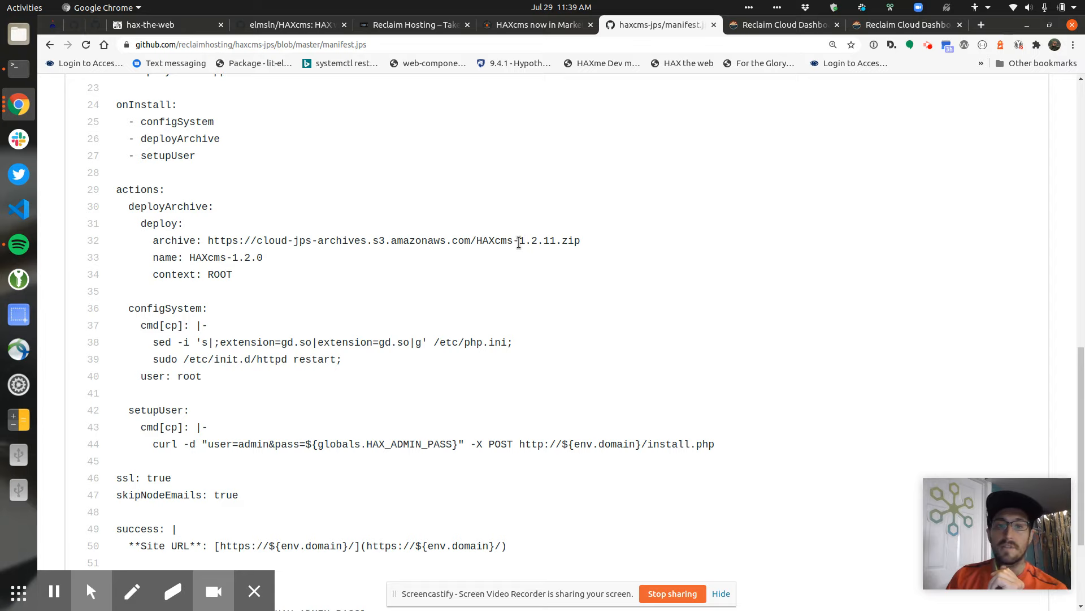
pyautogui.scroll(-2, 371, 320)
pyautogui.moveTo(163, 282); pyautogui.dragTo(485, 286)
pyautogui.click(384, 314)
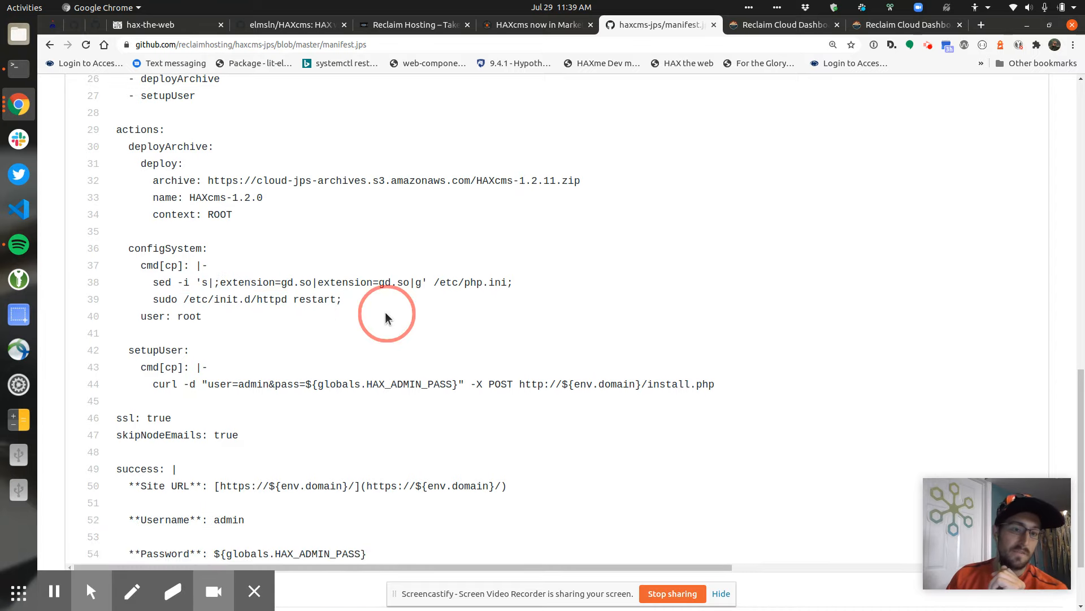
pyautogui.moveTo(152, 388); pyautogui.dragTo(735, 385)
pyautogui.click(735, 385)
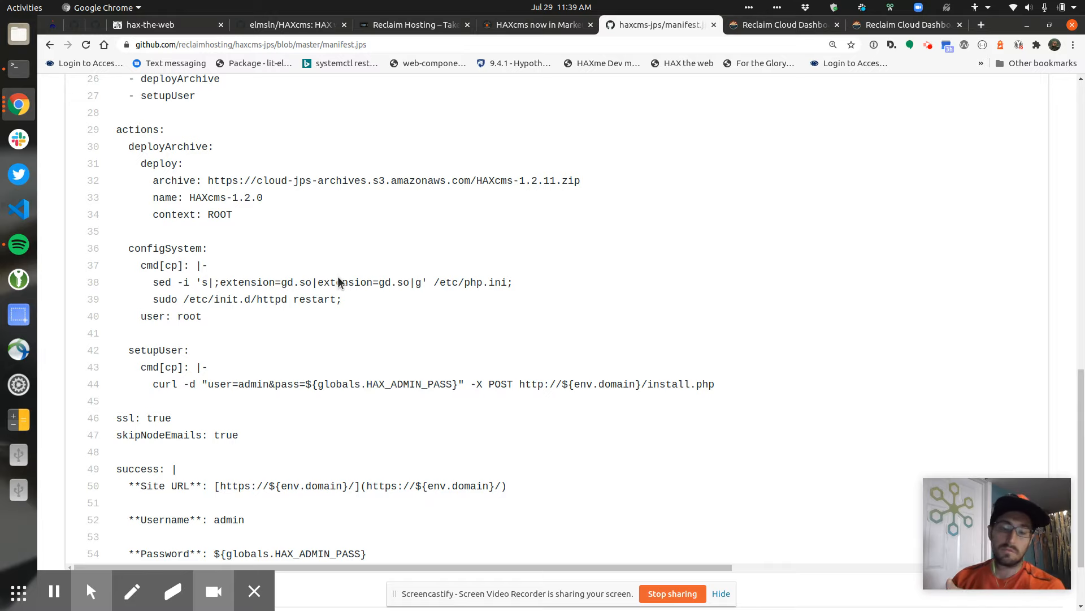
# Highlight the closing success message, then return to the Reclaim Cloud deployment result
pyautogui.scroll(-3, 336, 277)
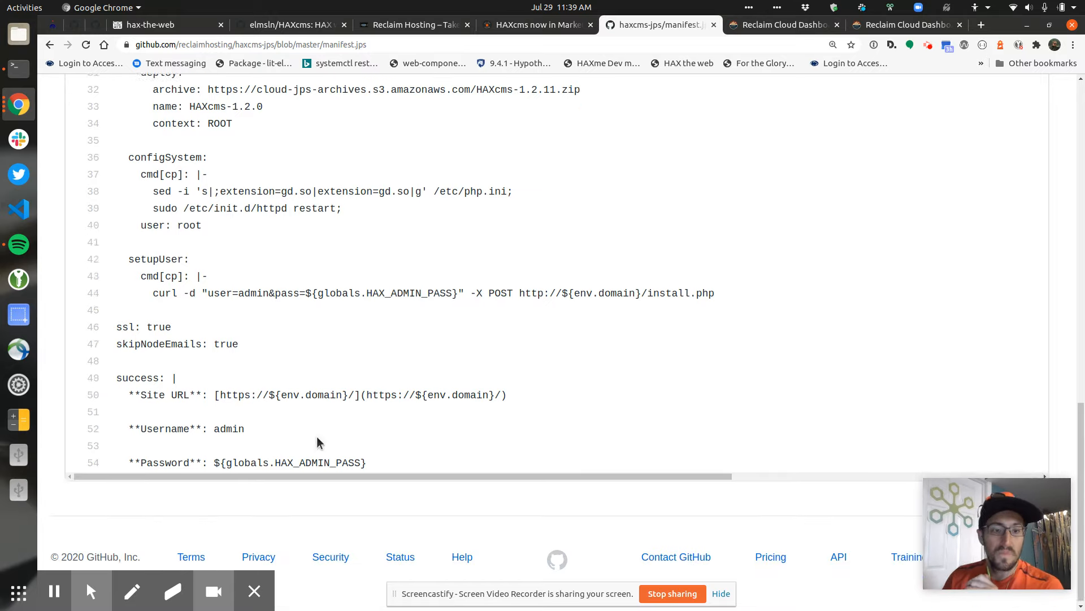
pyautogui.moveTo(129, 391); pyautogui.dragTo(402, 459)
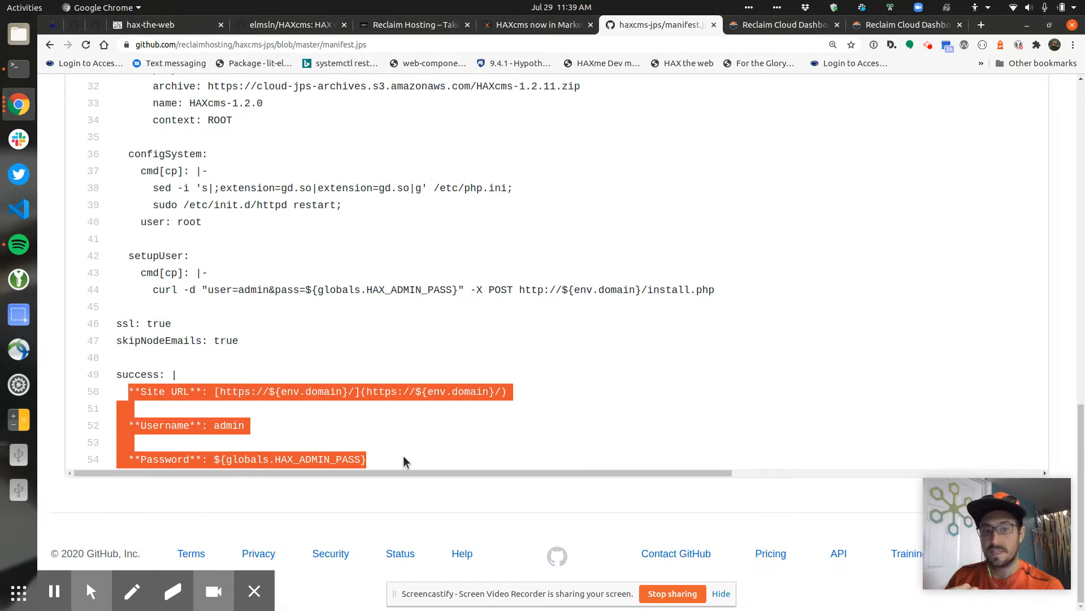
pyautogui.click(402, 459)
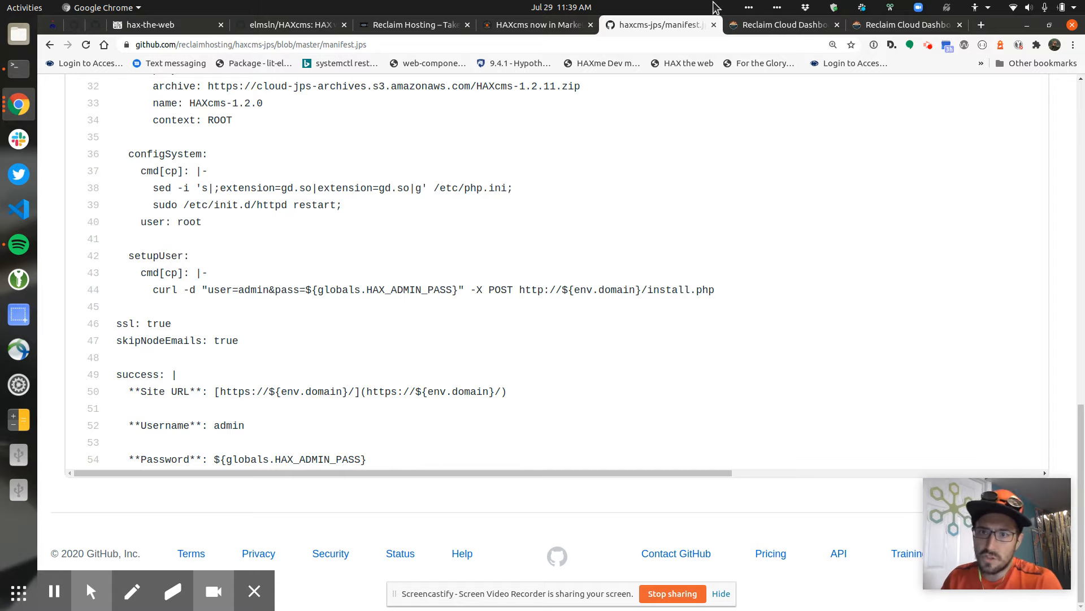
pyautogui.click(878, 26)
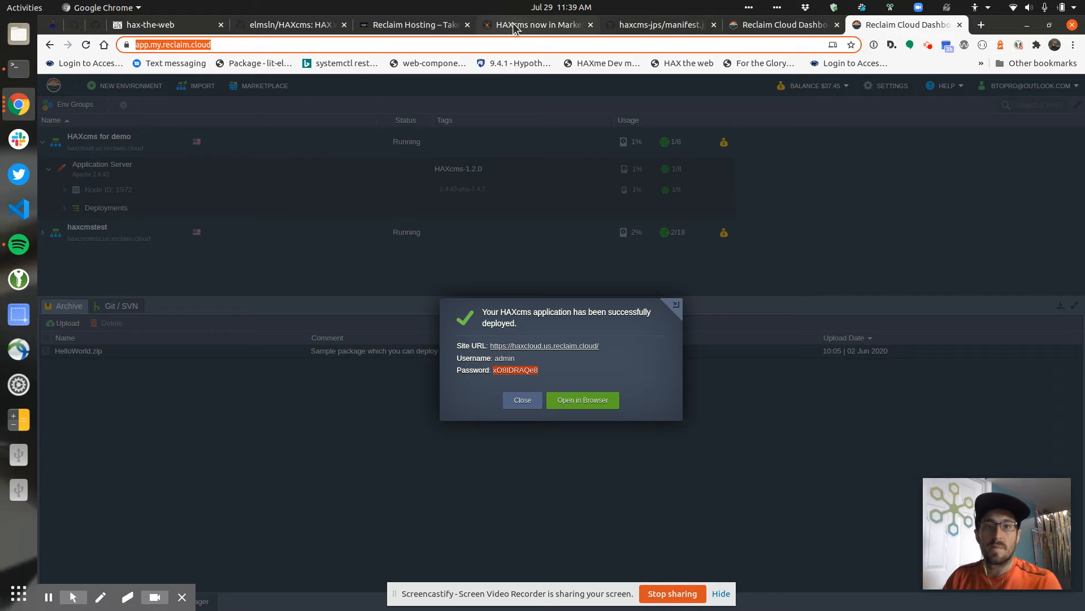
# Search the Reclaim Cloud Marketplace for 'haxcms', preview its installer, cancel, and return to manifest.jps on GitHub
pyautogui.click(552, 23)
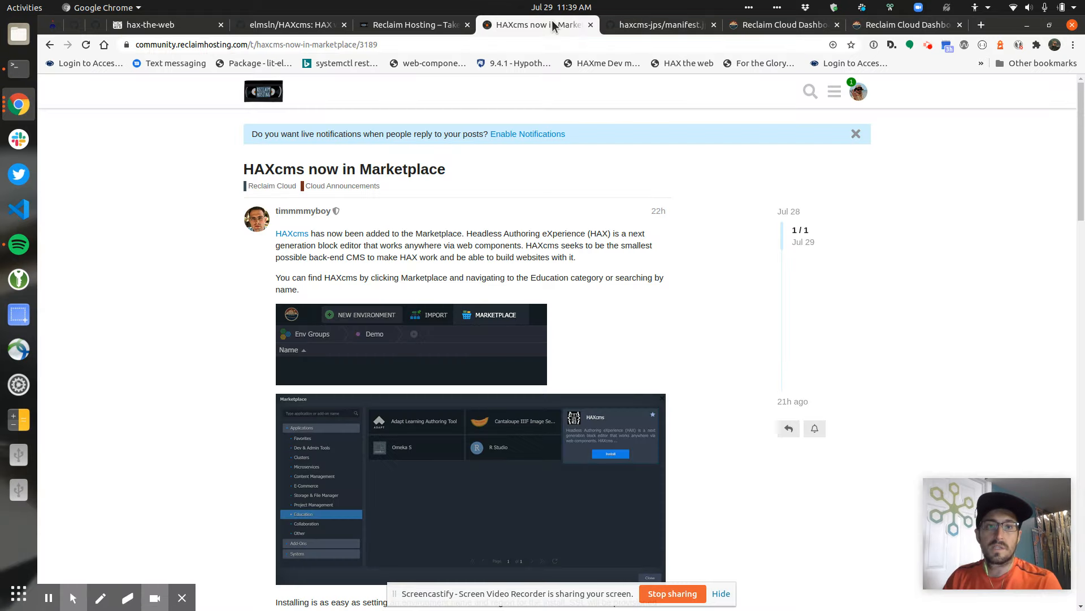
pyautogui.click(777, 24)
pyautogui.moveTo(163, 45); pyautogui.dragTo(134, 45)
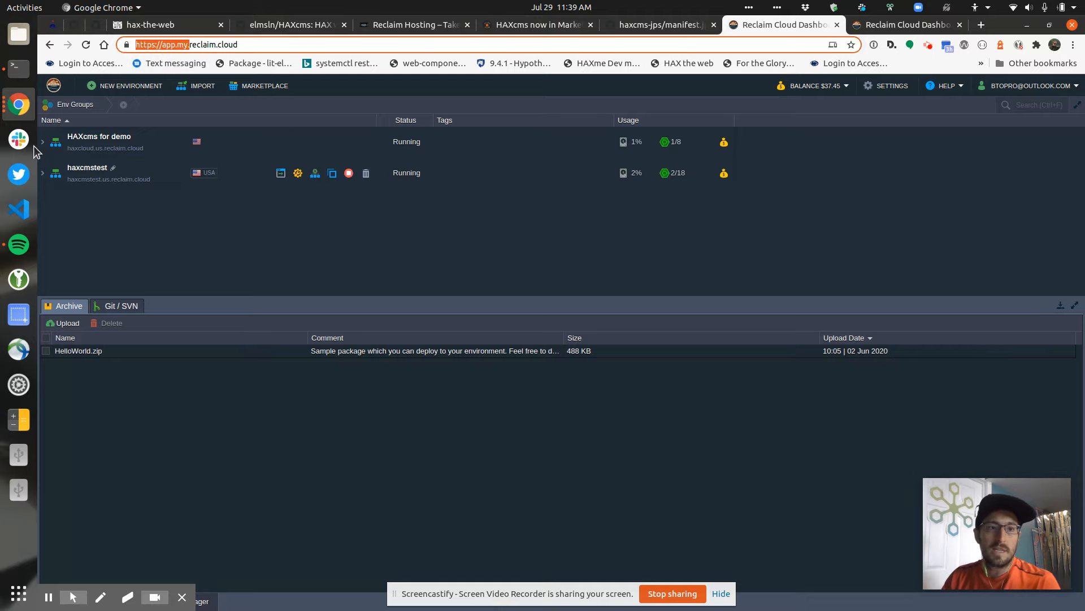
pyautogui.click(264, 88)
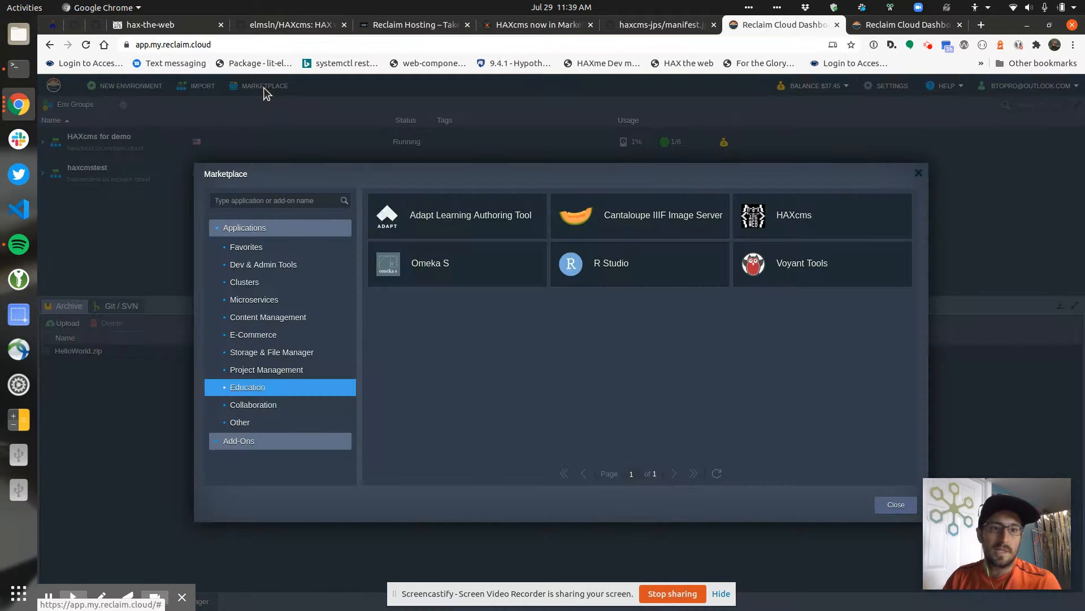
pyautogui.click(265, 200)
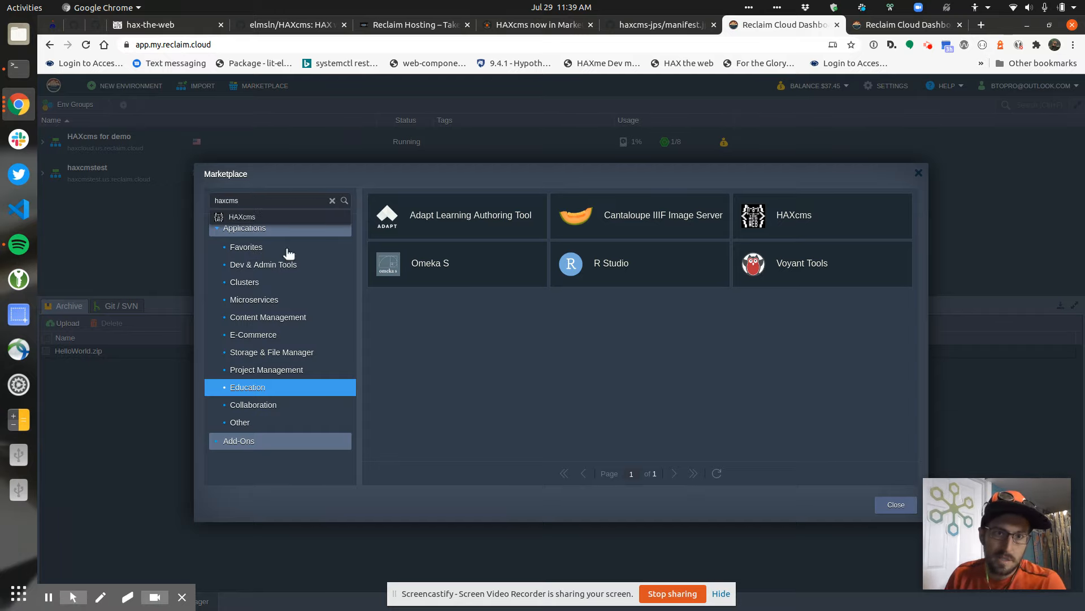
pyautogui.click(242, 217)
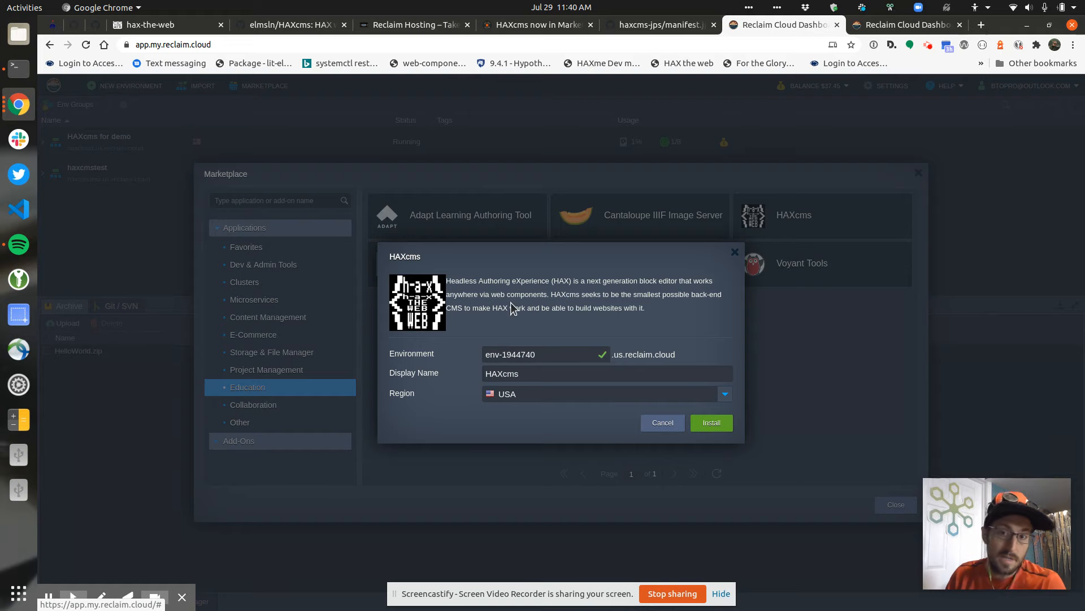
pyautogui.click(660, 424)
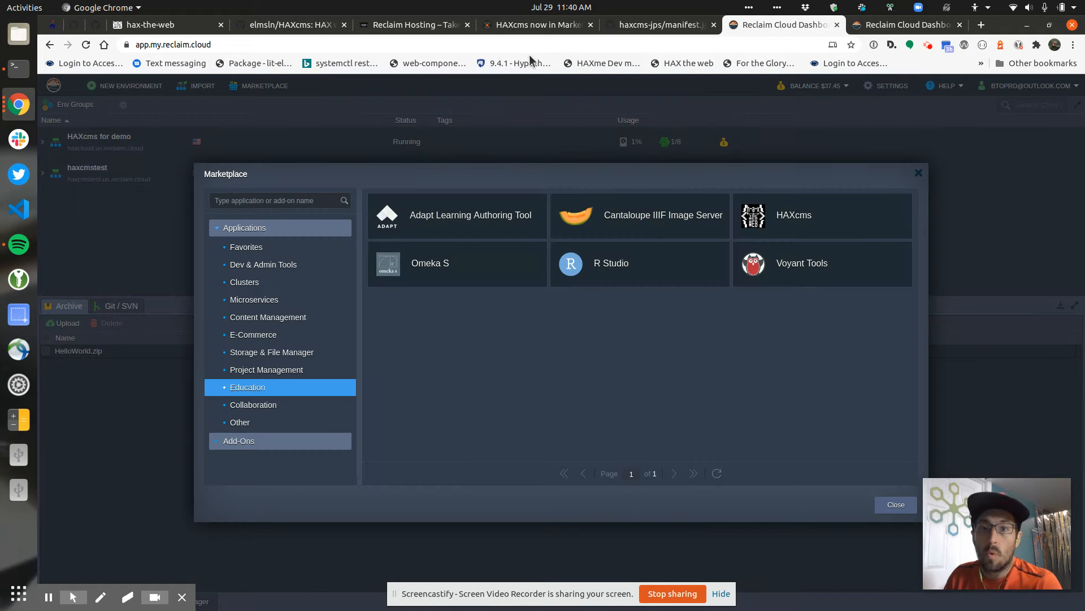
pyautogui.click(644, 25)
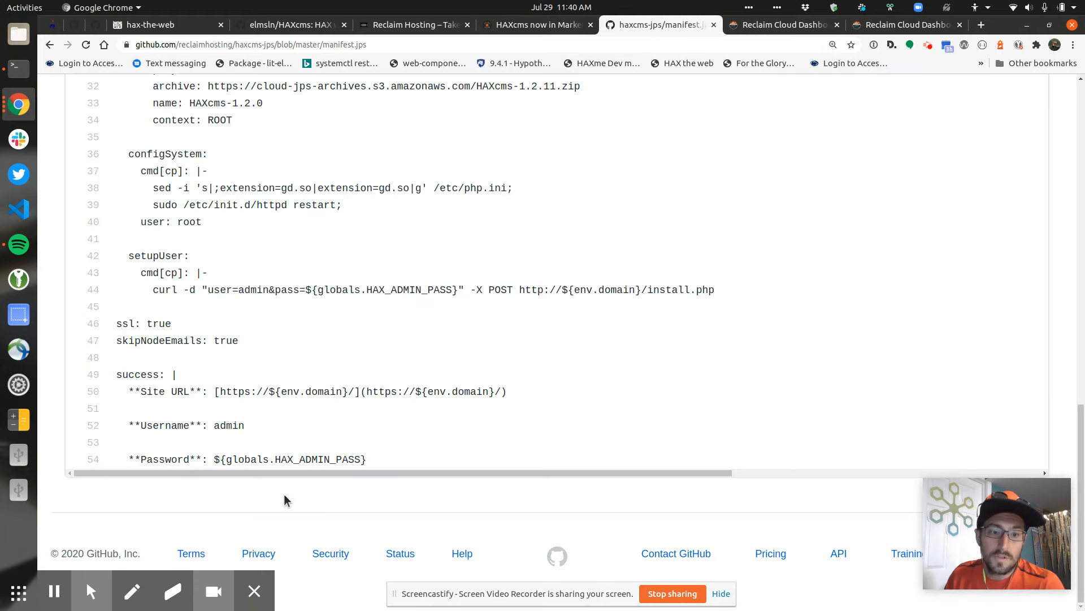
# Use the haxcms-jps README's one-click deploy link to open the HAXcms install dialog in Reclaim Cloud
pyautogui.click(49, 44)
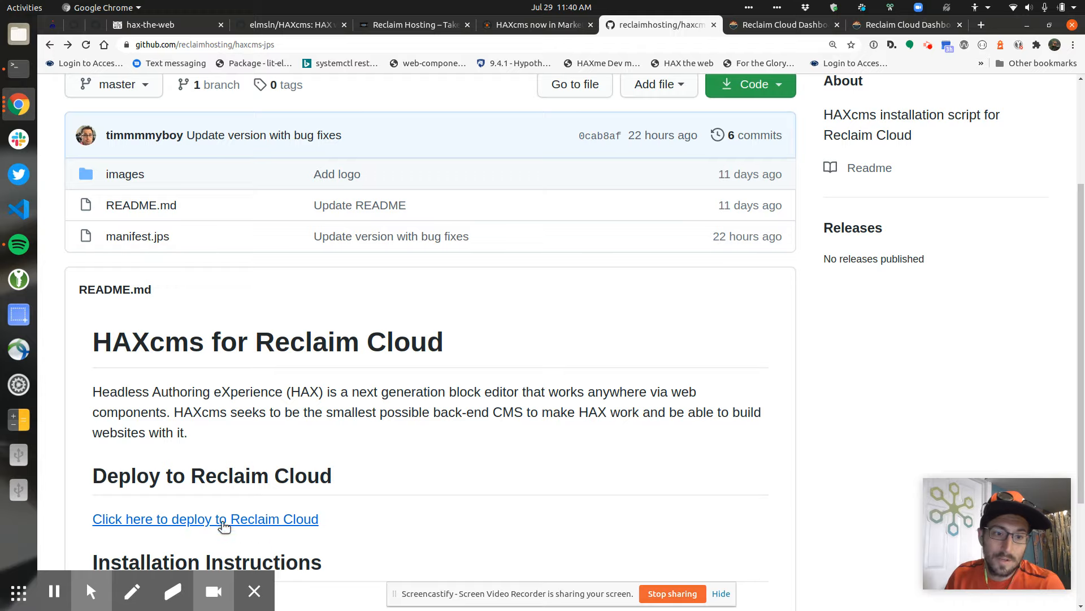
pyautogui.click(236, 520)
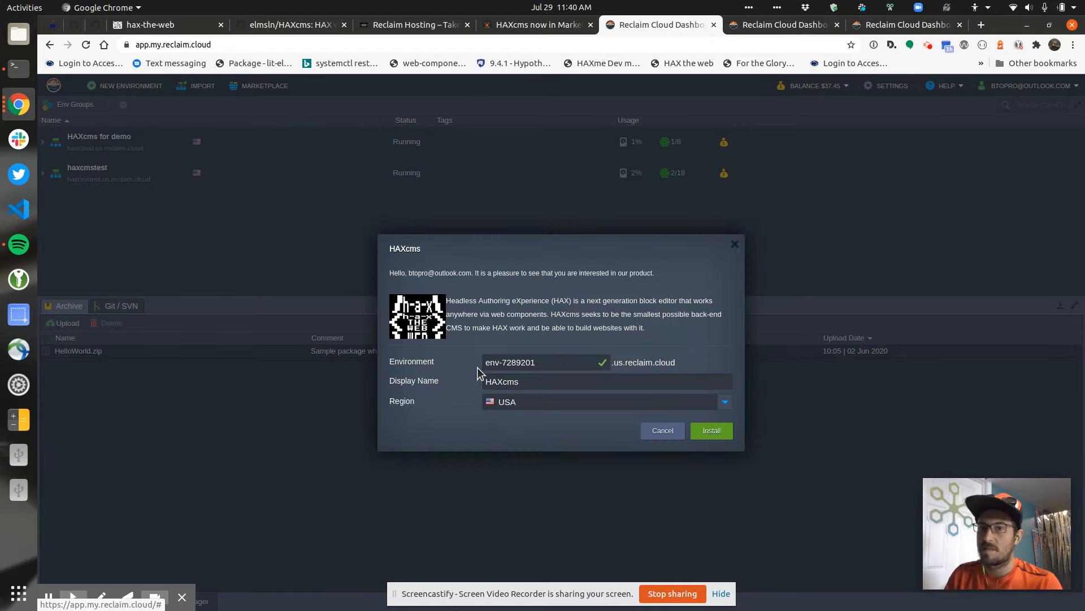
# Close the first install form, find HAXcms under Content Management, favourite it, and start its install
pyautogui.click(735, 246)
pyautogui.click(245, 86)
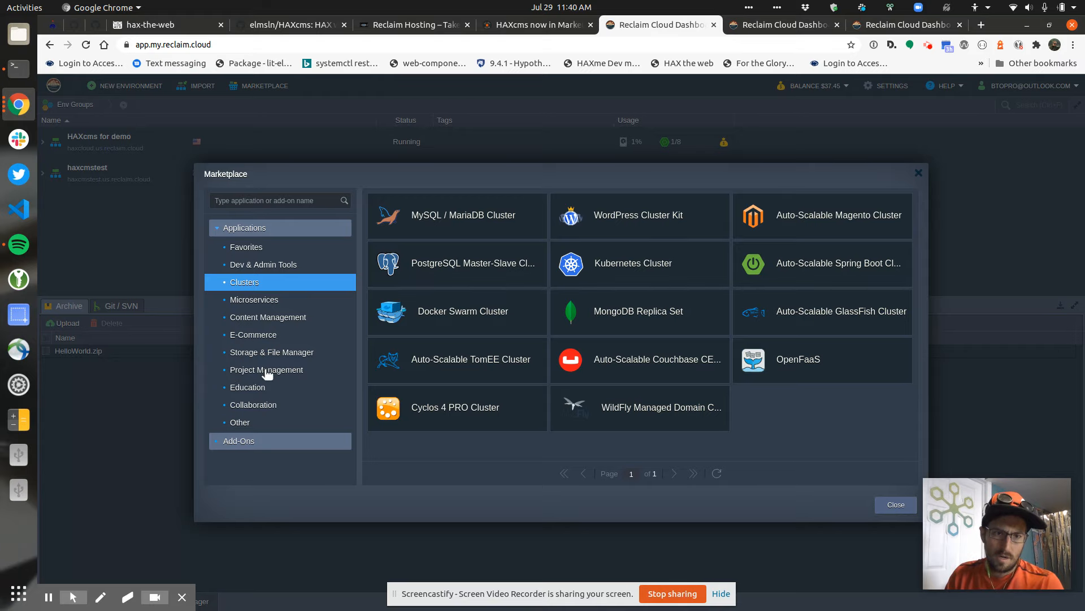
pyautogui.click(254, 389)
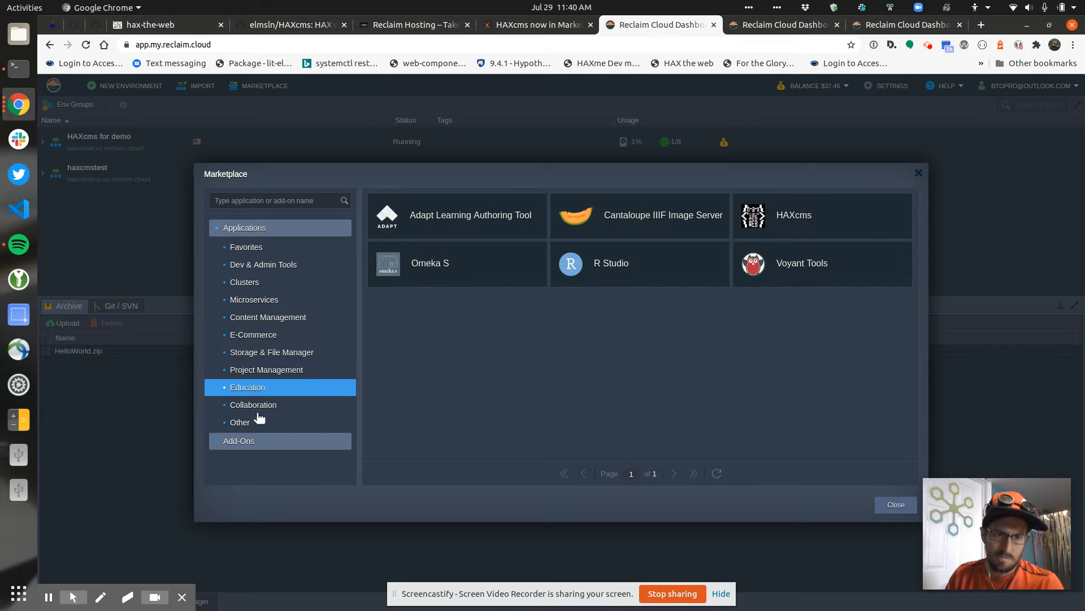
pyautogui.click(295, 323)
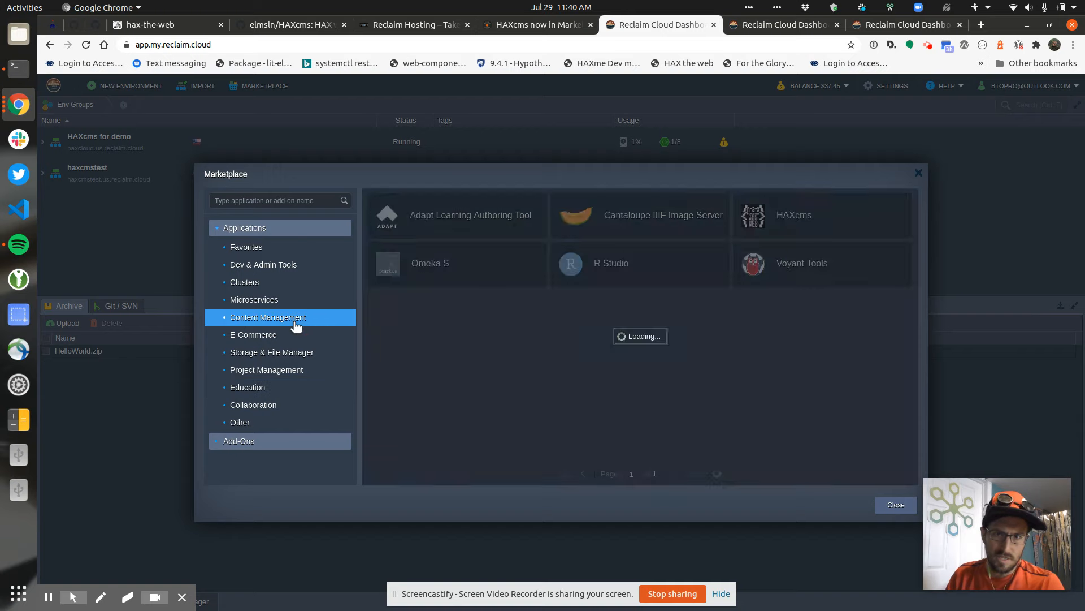
pyautogui.moveTo(620, 246)
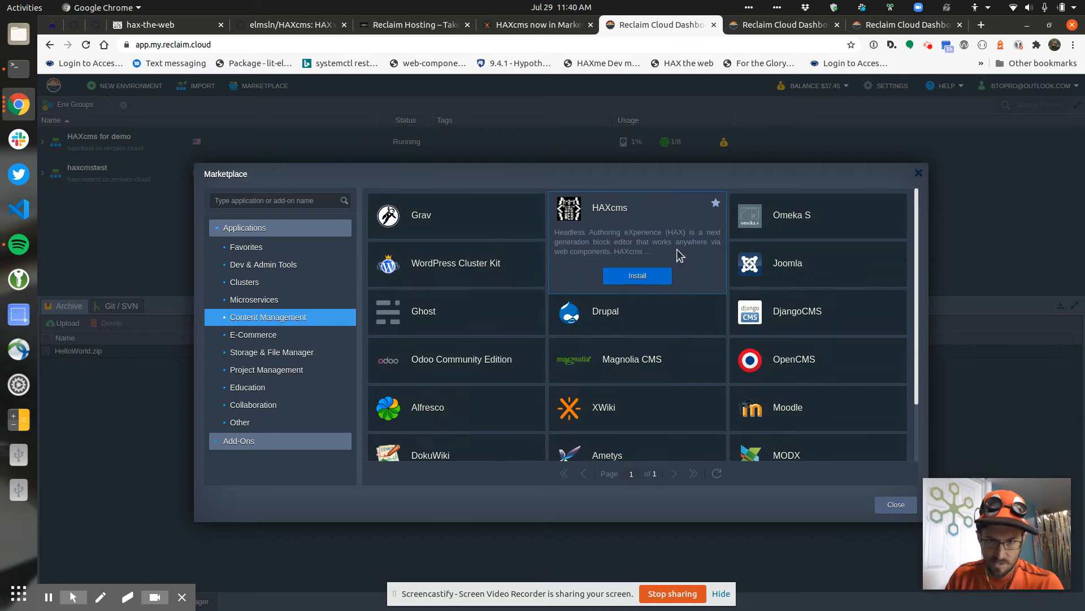
pyautogui.click(716, 203)
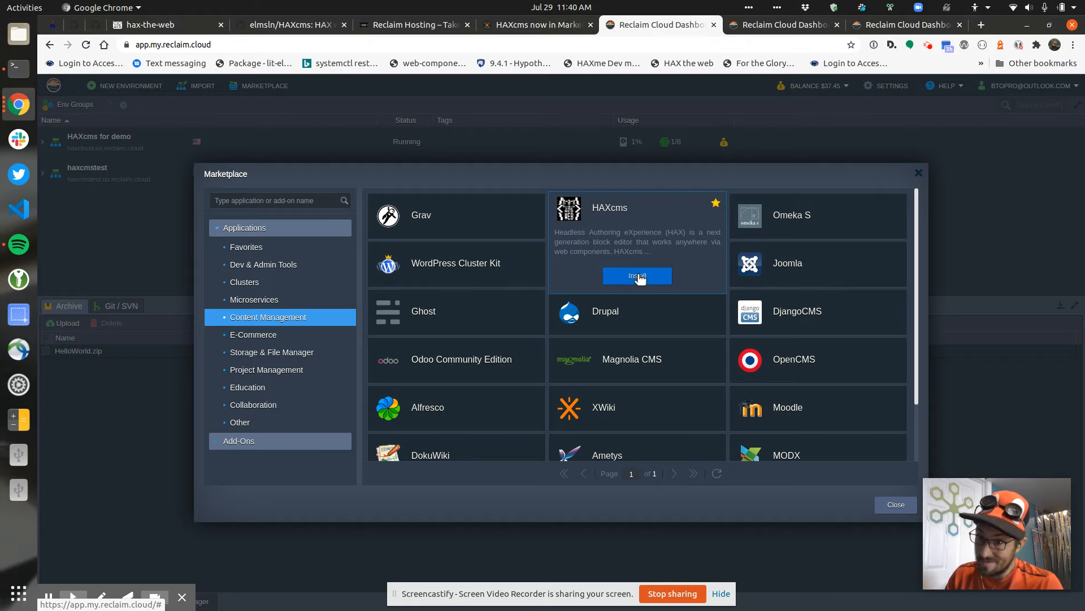
pyautogui.click(638, 276)
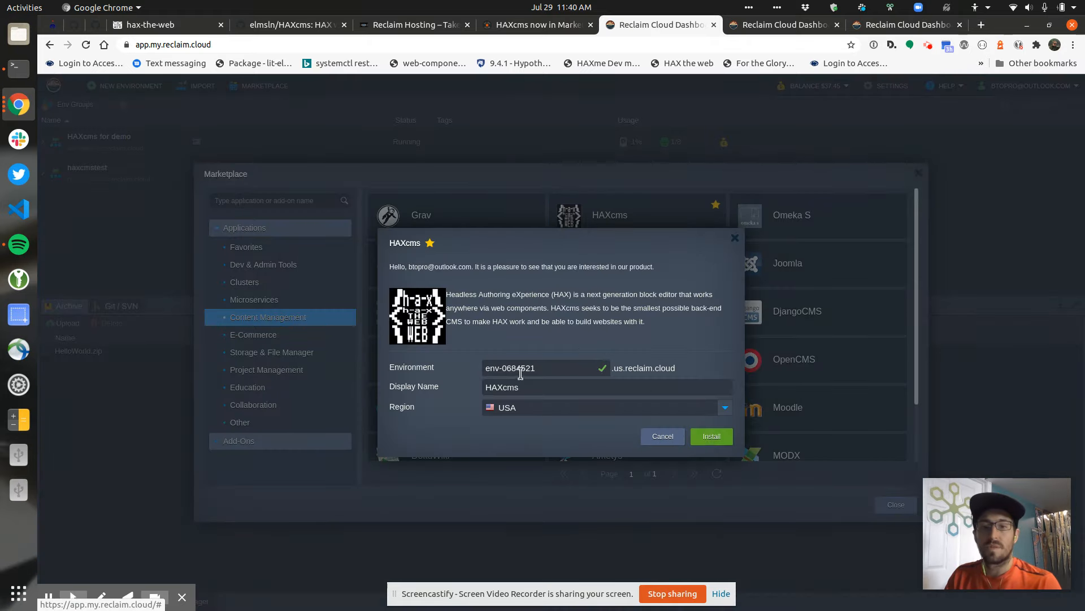
# Set the environment name to 'stuff' and the display name to 'Stuff for demo'
pyautogui.doubleClick(538, 372)
pyautogui.click(536, 373)
pyautogui.tripleClick(545, 368)
pyautogui.write('stuff')
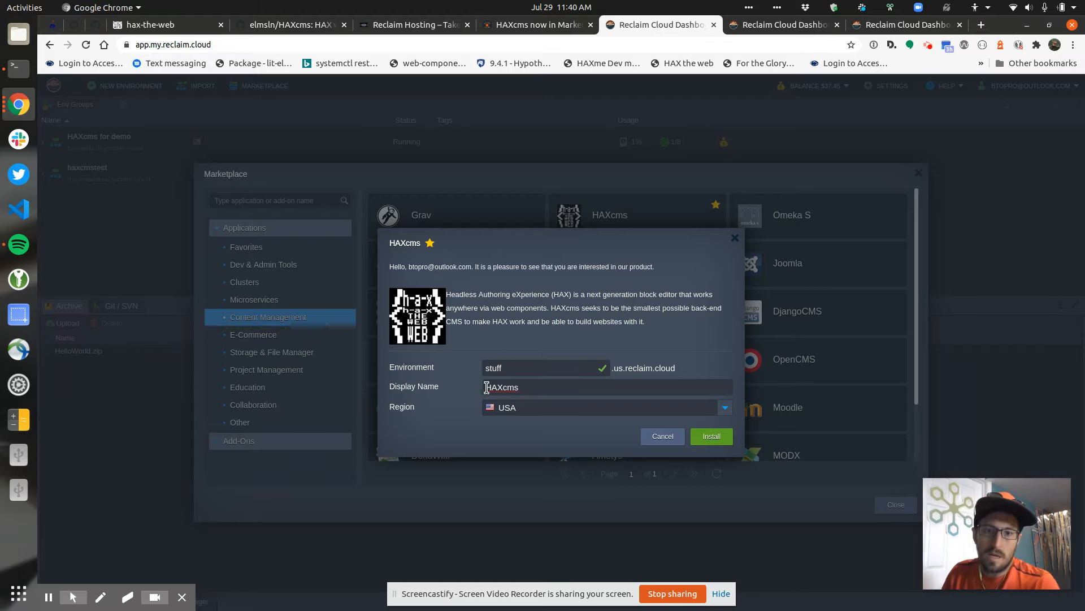
pyautogui.doubleClick(516, 386)
pyautogui.write('Stuff for demo')
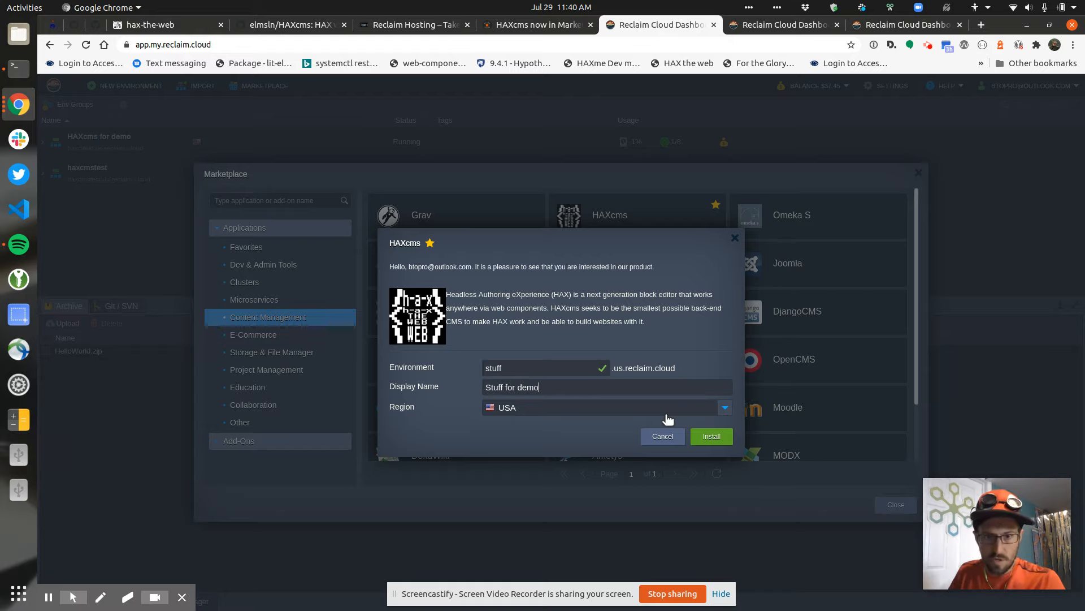
pyautogui.click(725, 408)
# Keep region USA and install, then select the admin password in the other dashboard's success dialog
pyautogui.click(685, 281)
pyautogui.click(711, 437)
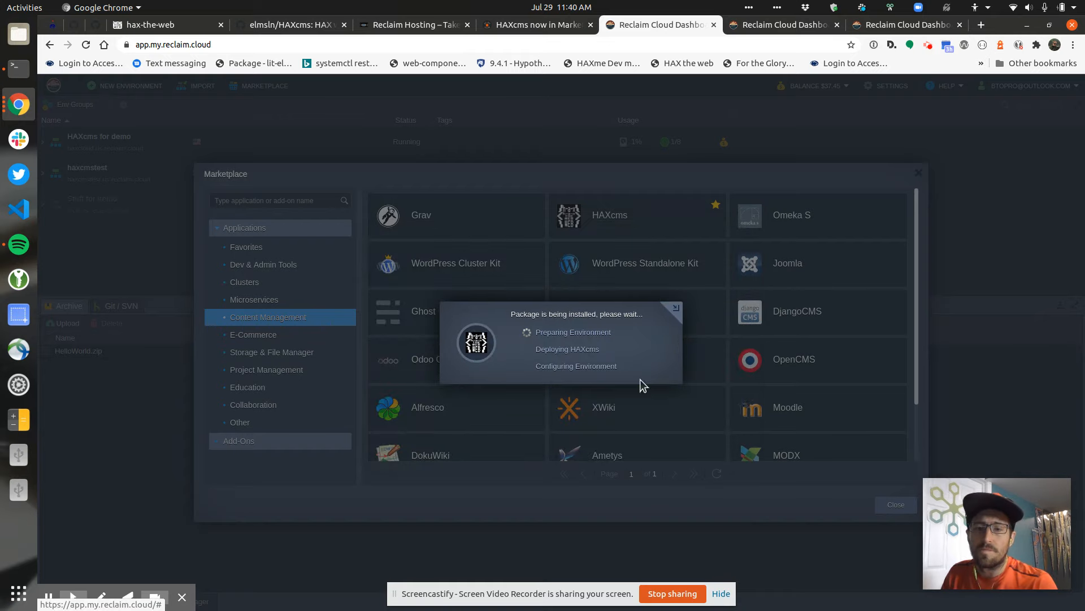
pyautogui.click(765, 28)
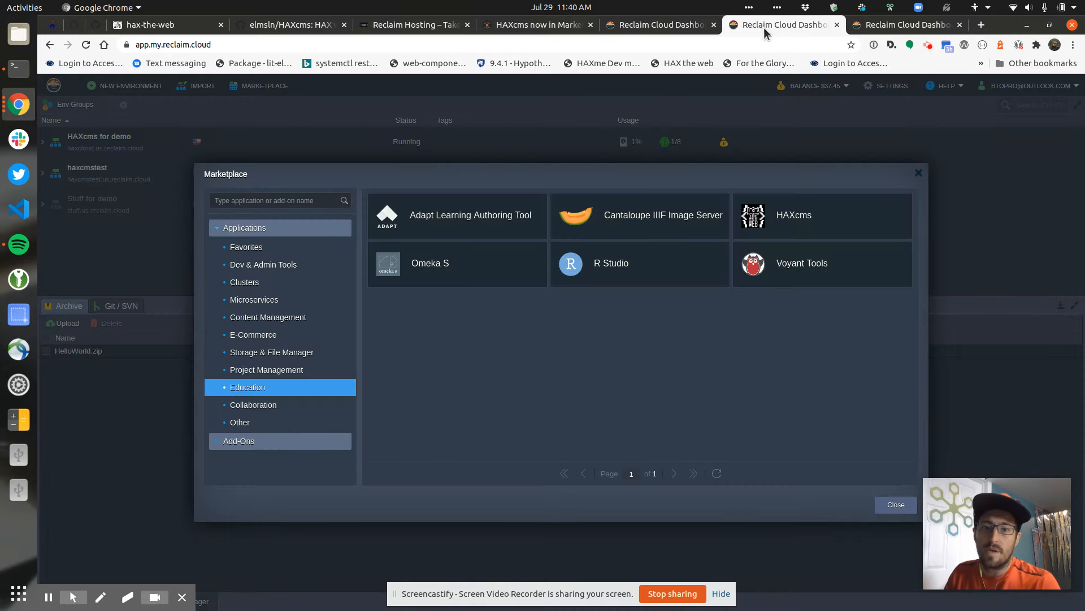
pyautogui.click(876, 29)
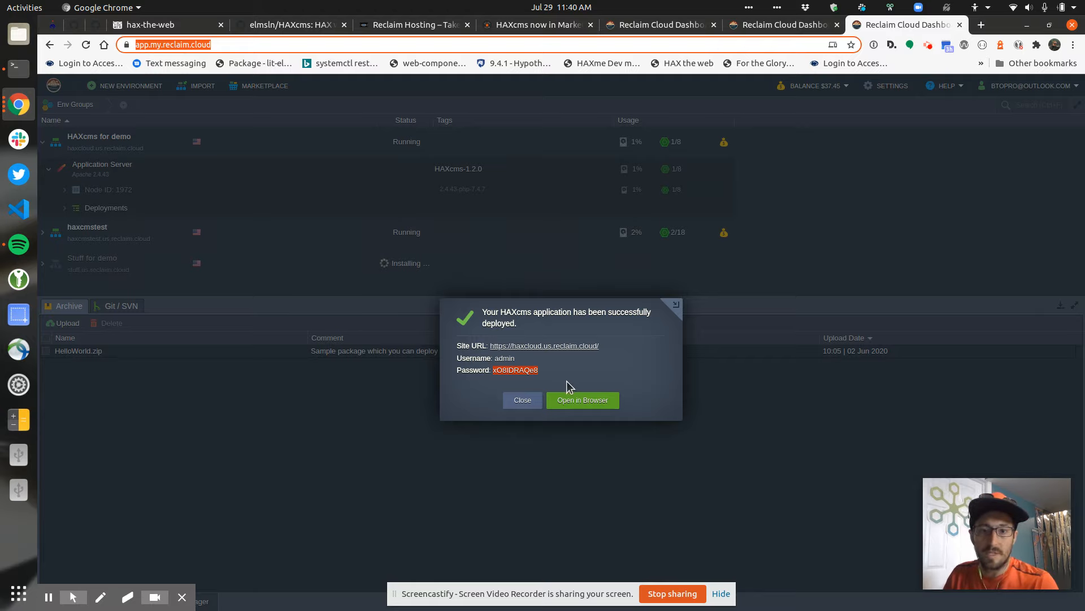
pyautogui.doubleClick(510, 370)
# Open the deployed HAXcms site, log out, and log back in as admin with the account password
pyautogui.click(579, 402)
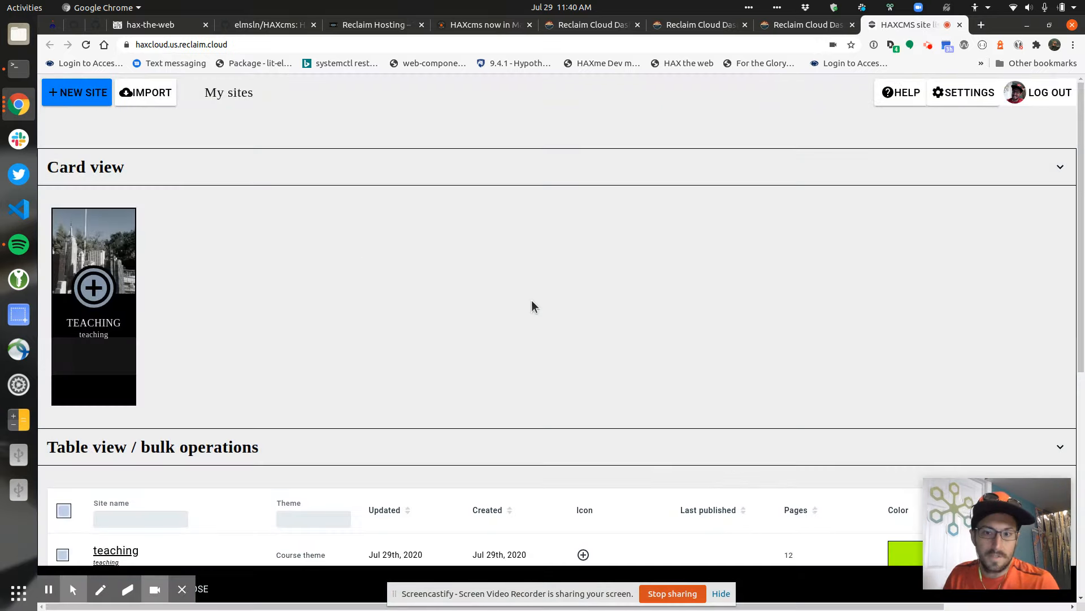
pyautogui.click(1050, 92)
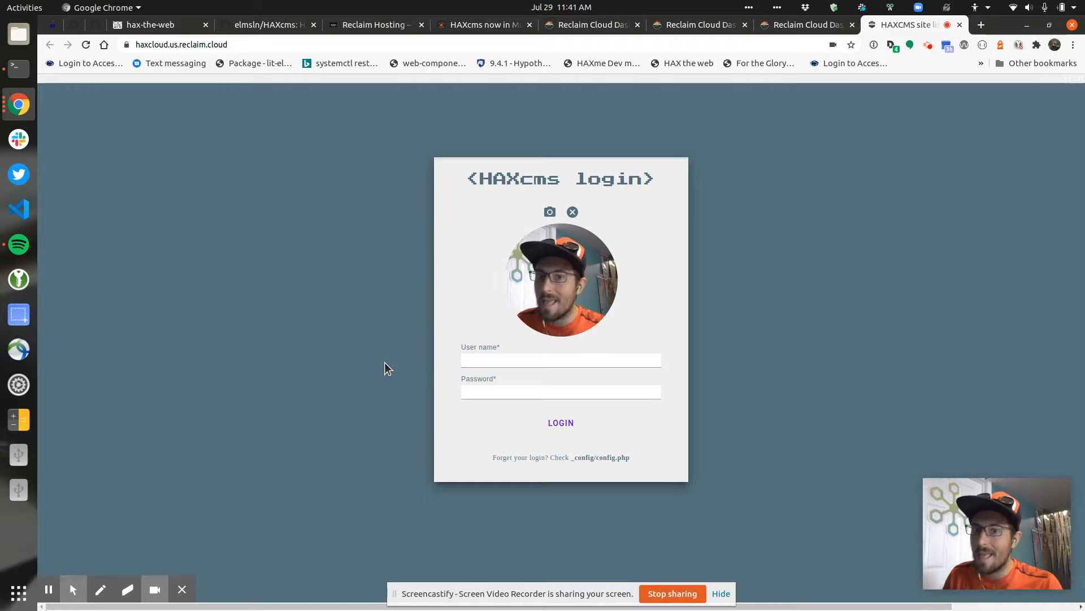
pyautogui.click(626, 365)
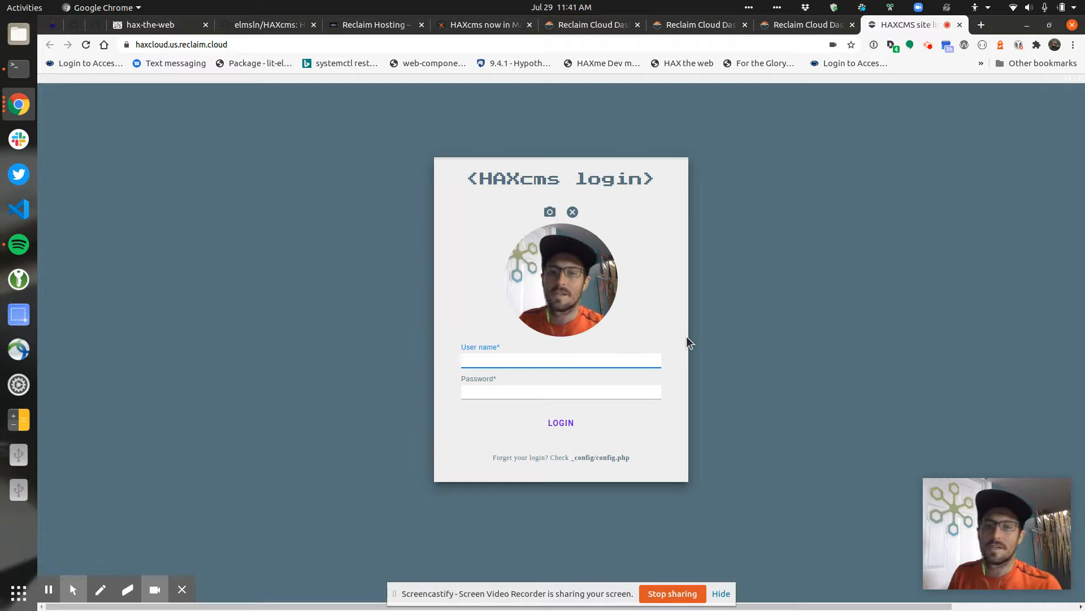
pyautogui.write('admin')
pyautogui.press('Tab')
pyautogui.write('**********')
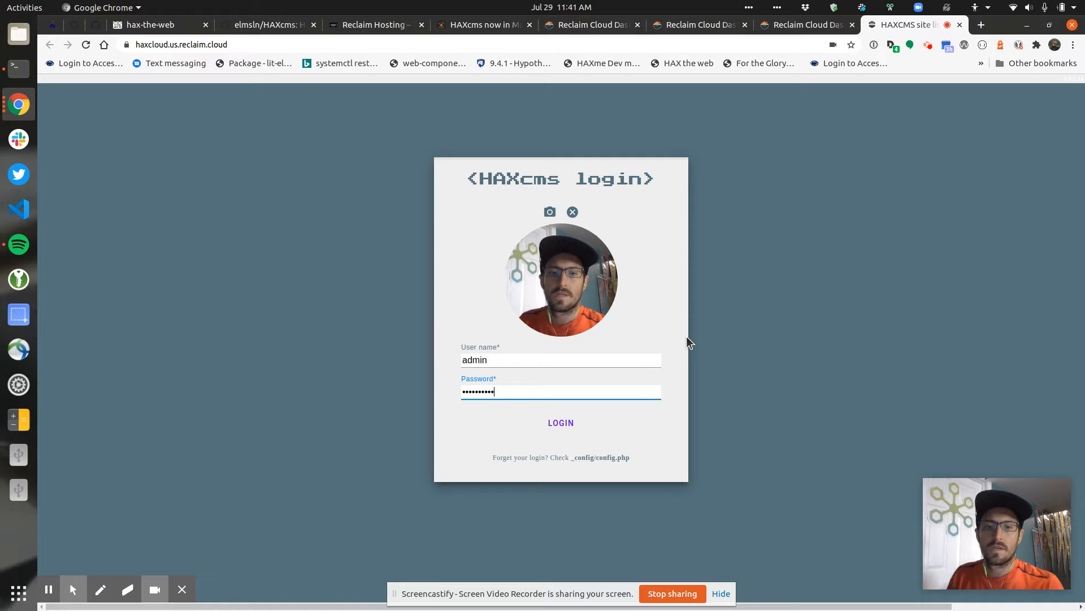
pyautogui.click(559, 424)
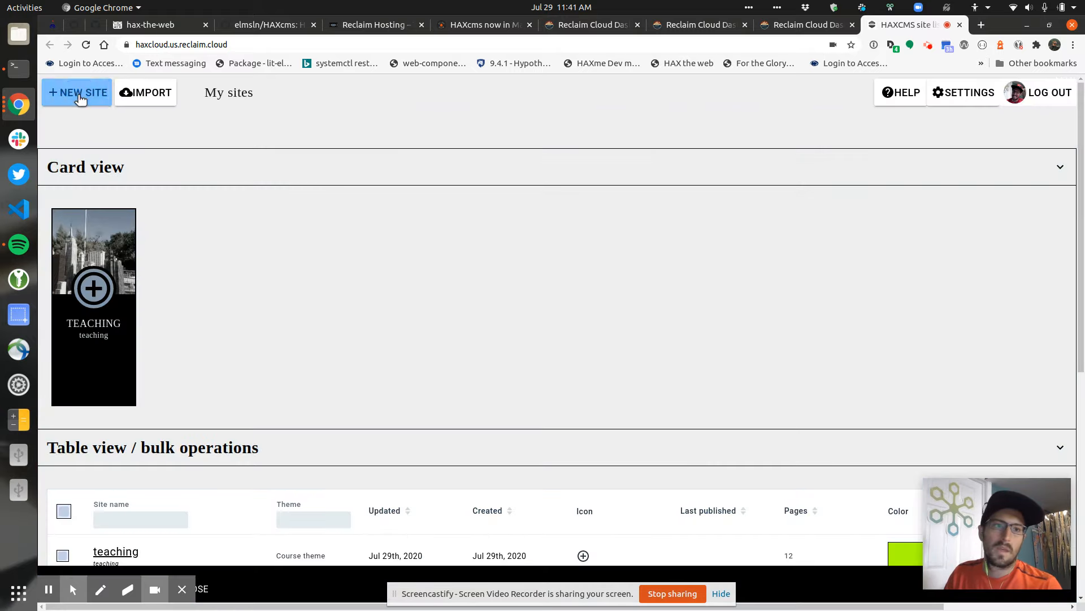
# Create site 'blockchain' with the Blog theme and description 'Just some ramblings about blockchain'
pyautogui.click(80, 92)
pyautogui.click(311, 289)
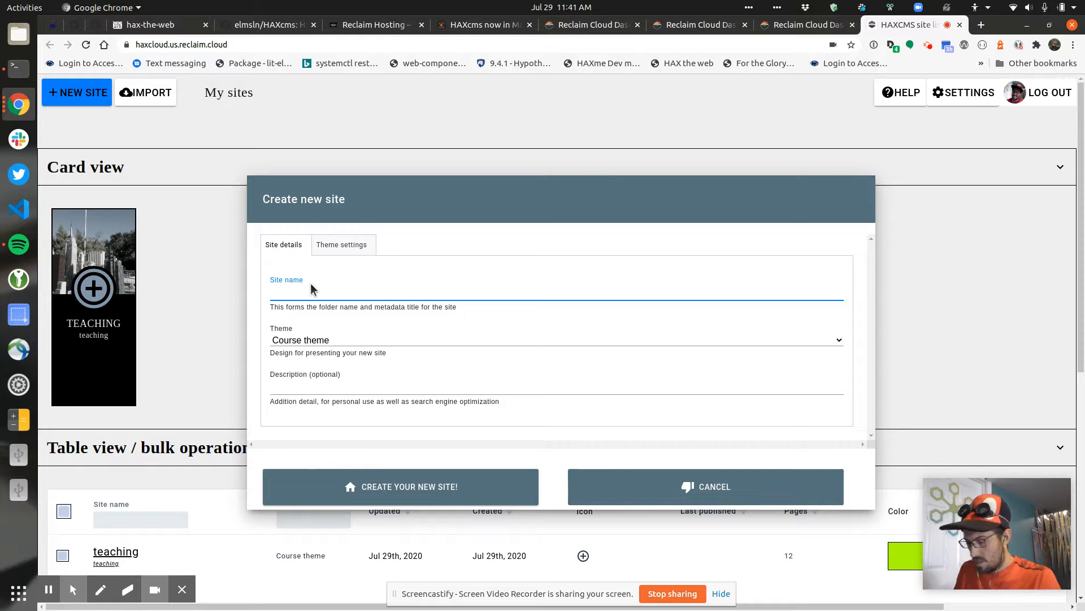
pyautogui.write('blokchain')
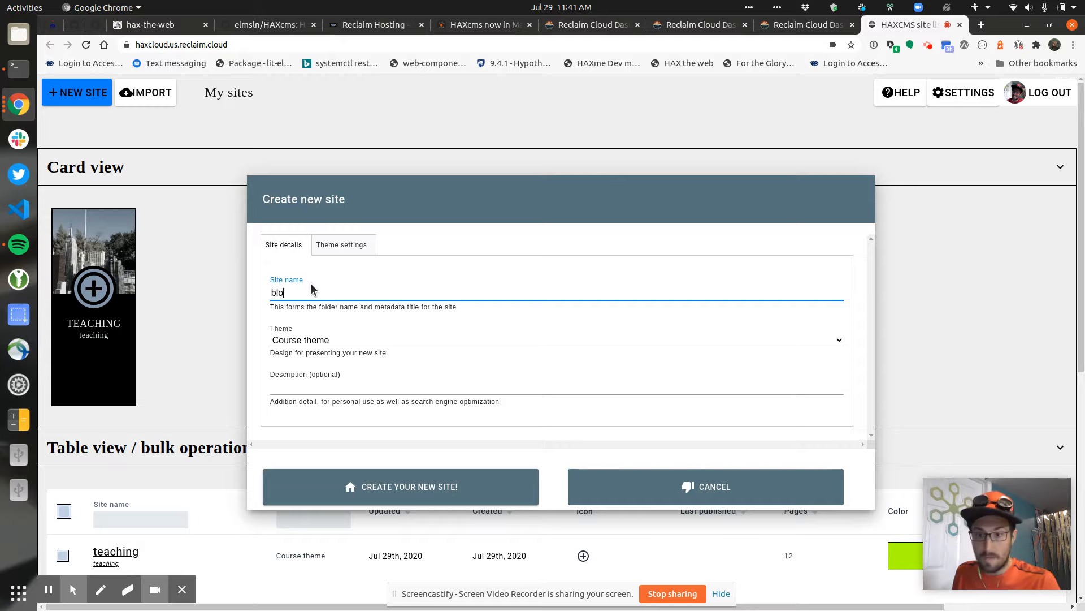
pyautogui.doubleClick(310, 292)
pyautogui.write('blockchain')
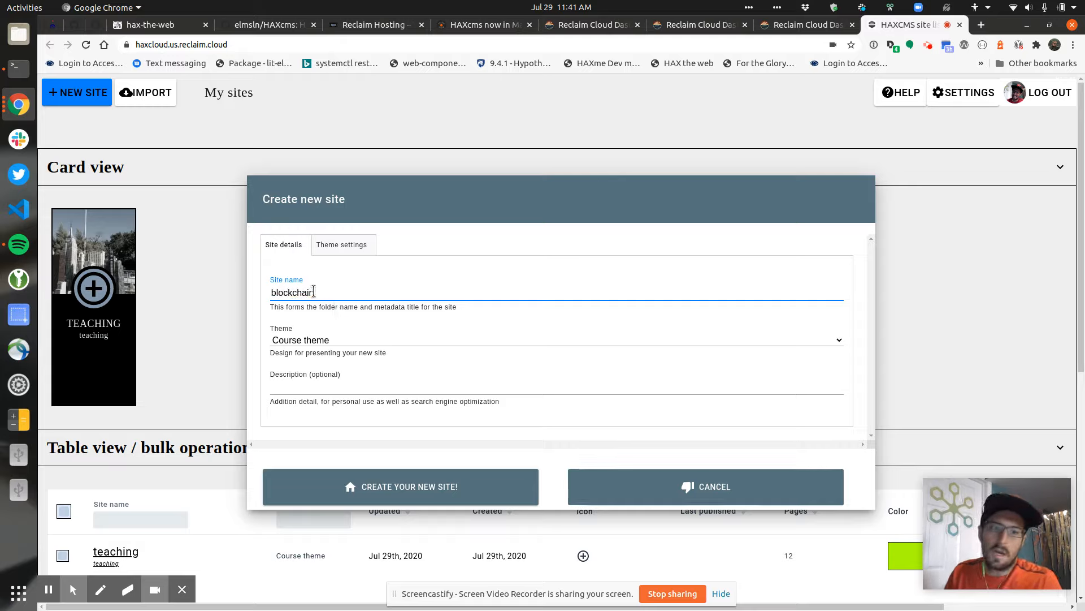
pyautogui.click(366, 338)
pyautogui.click(338, 373)
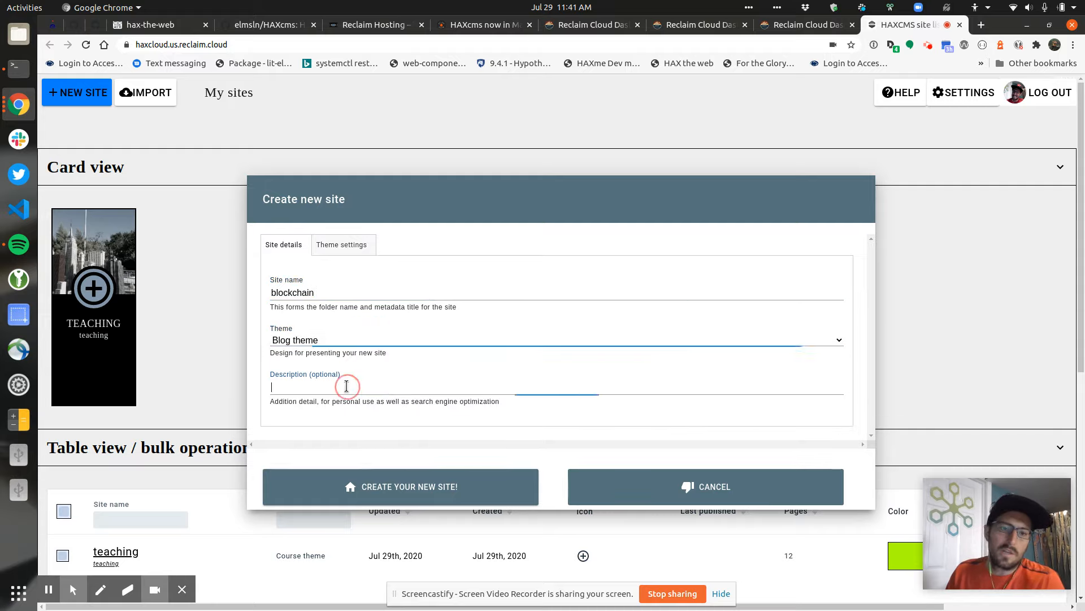
pyautogui.click(347, 387)
pyautogui.write('Just some')
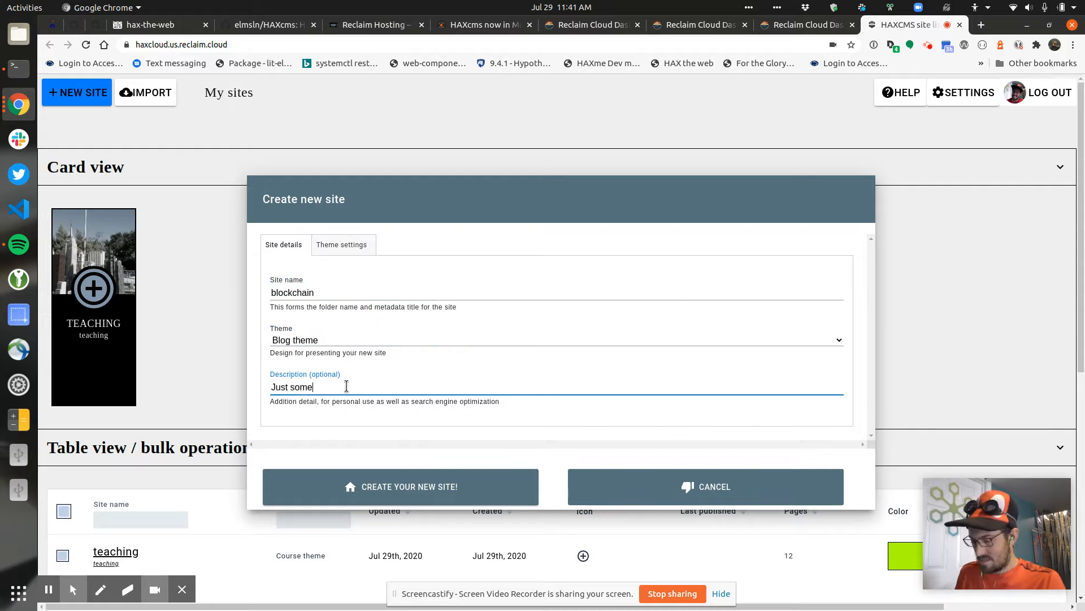
pyautogui.write(' ramblings about blockchain')
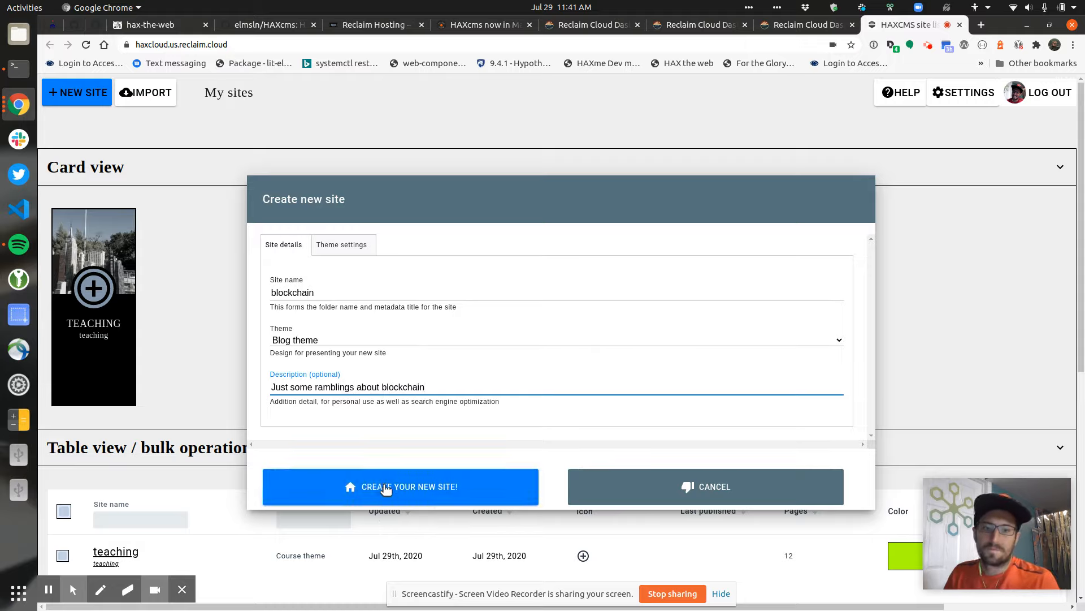
pyautogui.click(377, 484)
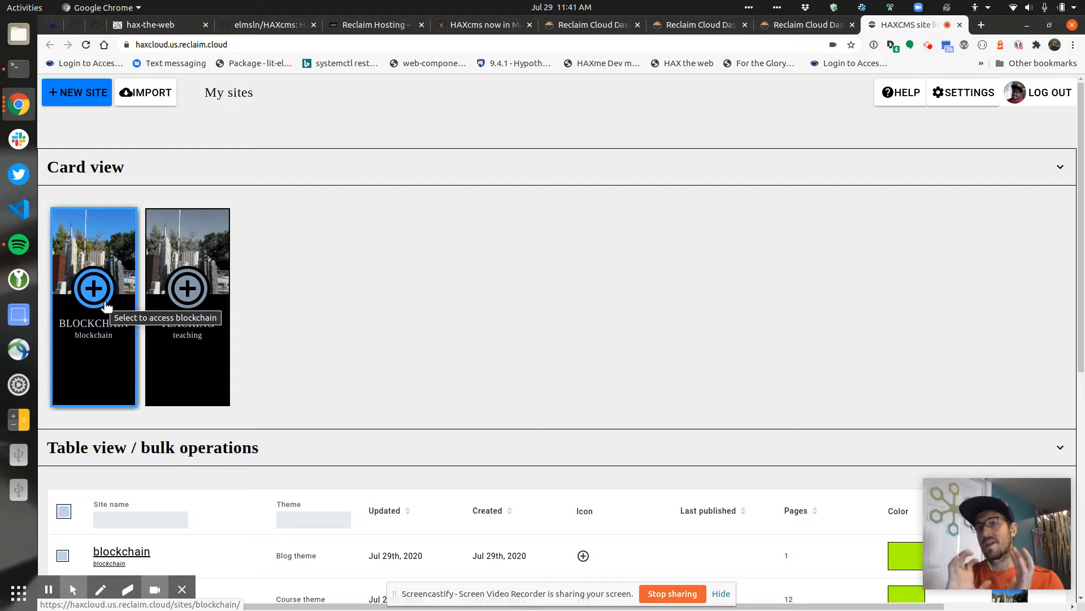
# Open the blockchain site's welcome page with editing turned on
pyautogui.click(94, 290)
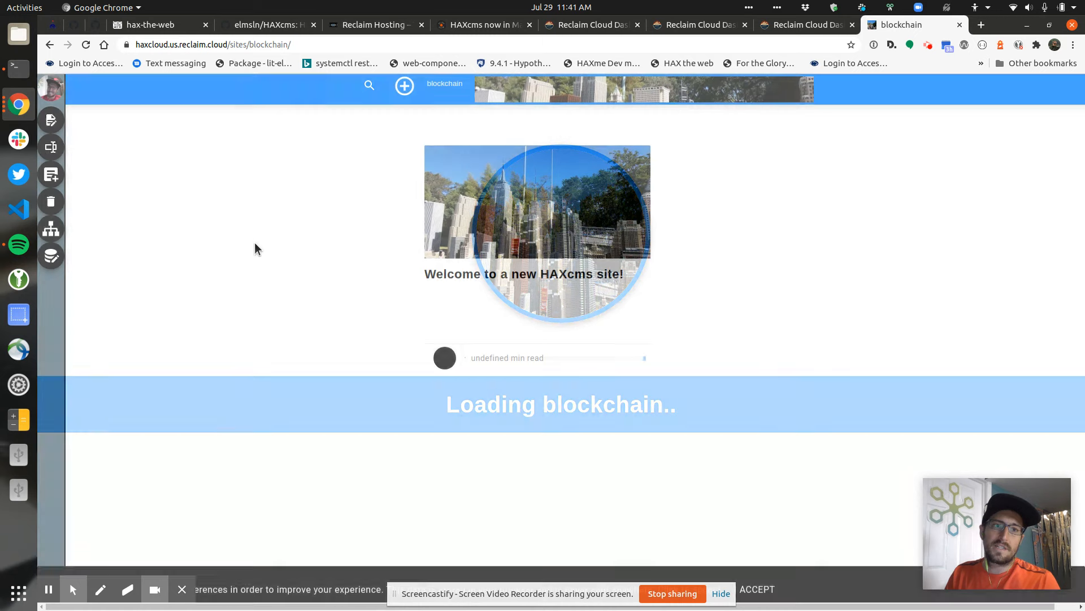
pyautogui.click(486, 275)
pyautogui.click(51, 120)
# Replace the intro paragraph with 'This is great for writing about block chain technology!'
pyautogui.click(474, 322)
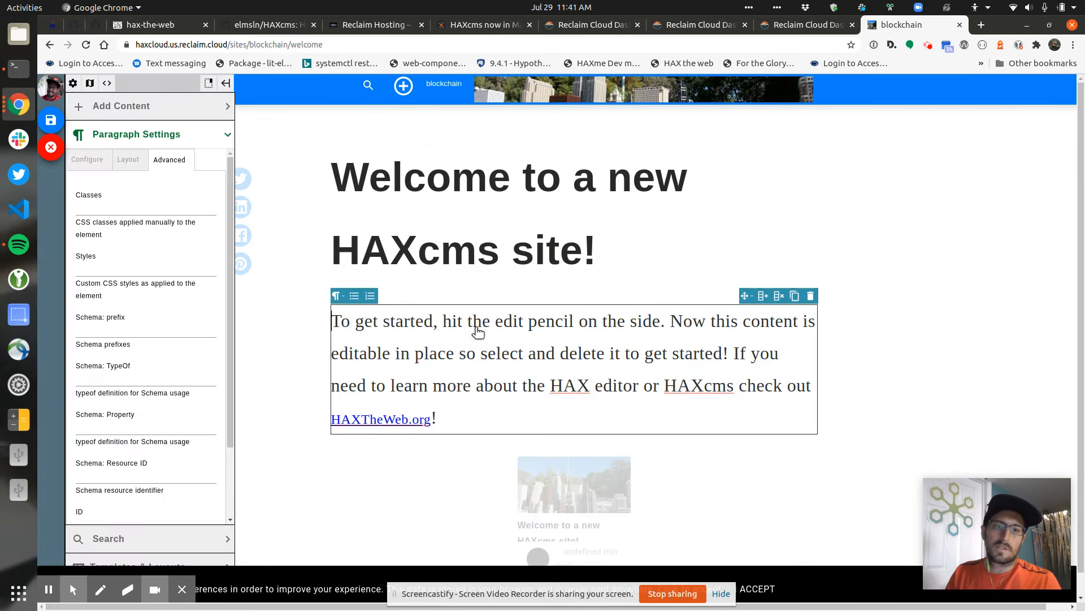
pyautogui.tripleClick(539, 347)
pyautogui.write('This is great t')
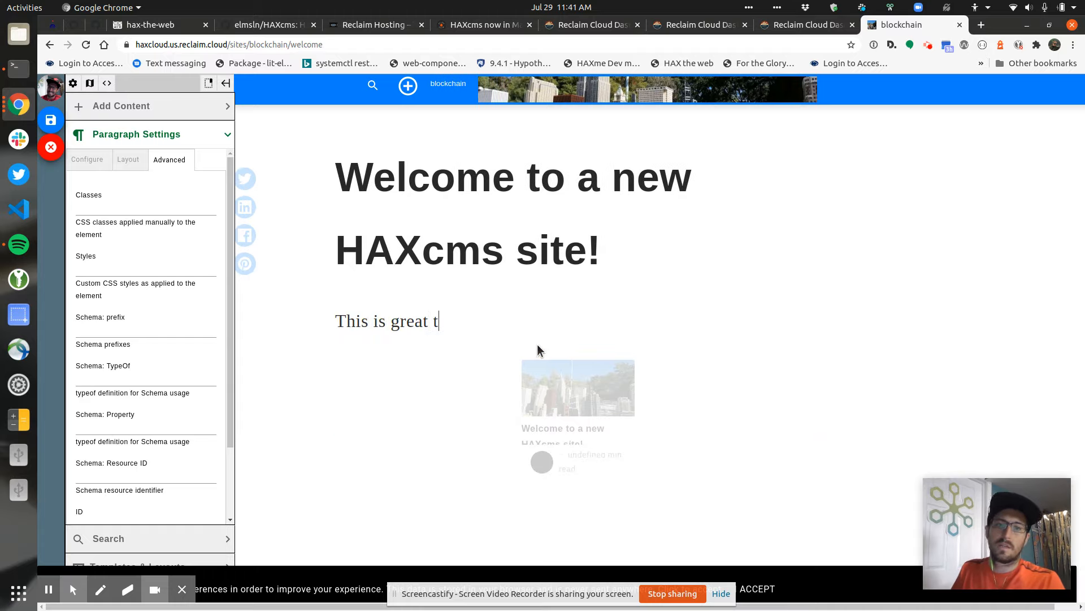
pyautogui.press('BackSpace')
pyautogui.write('for wro')
pyautogui.press('BackSpace')
pyautogui.write('iting about block')
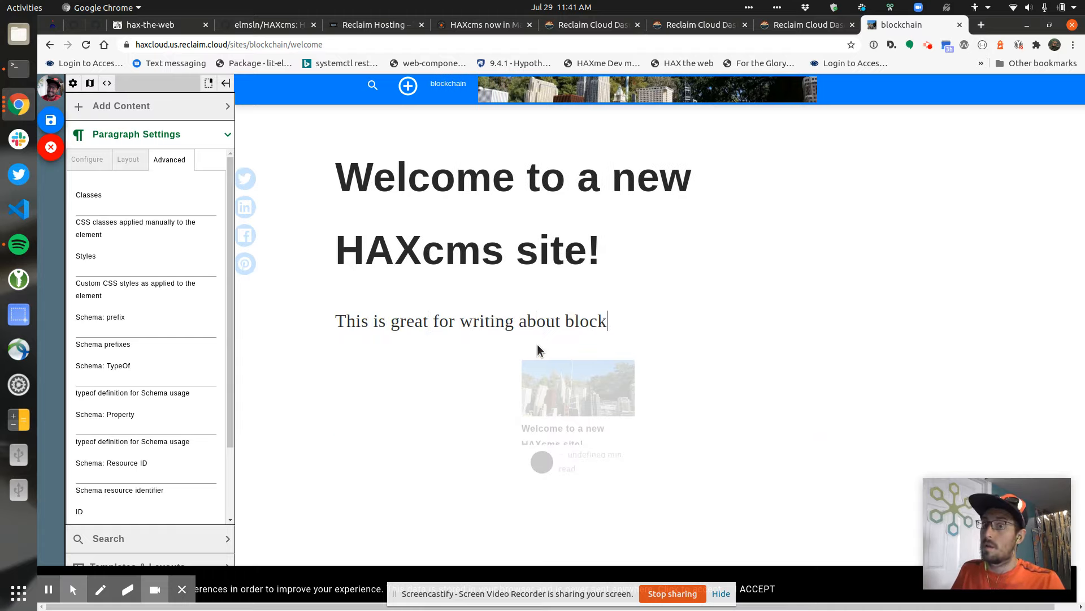
pyautogui.write(' chain technology!')
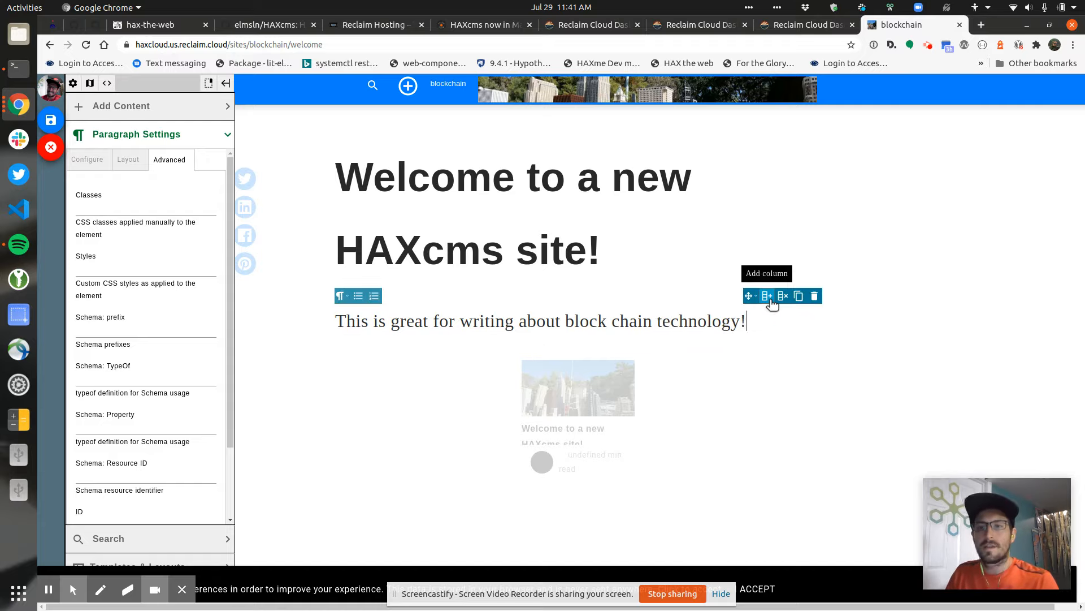
# Wrap the paragraph in a grid and set its Column Layout to 3: equal width
pyautogui.click(767, 296)
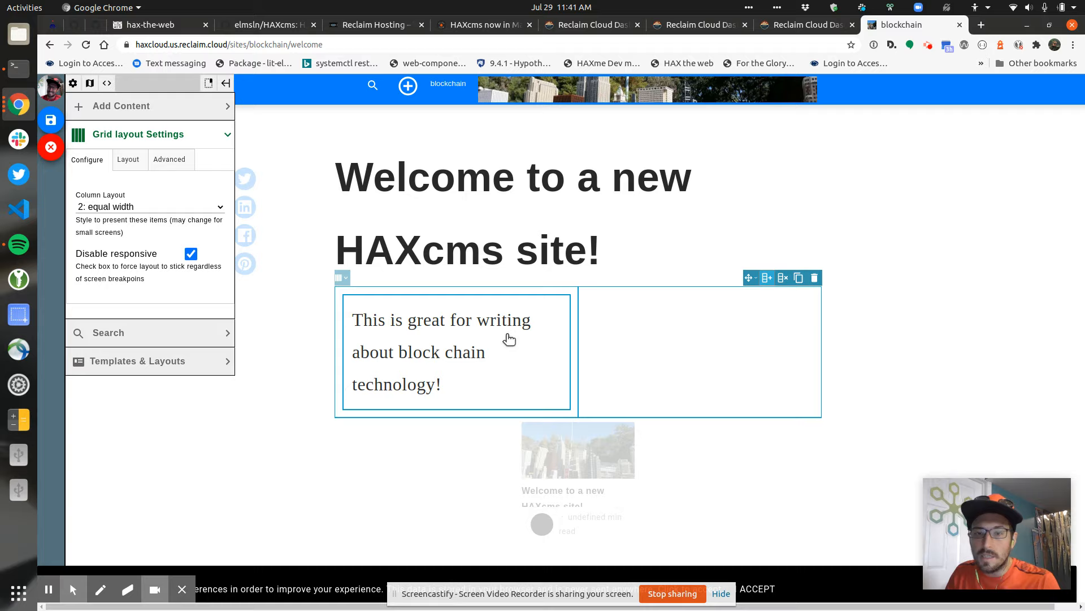
pyautogui.click(767, 279)
pyautogui.click(767, 280)
pyautogui.click(782, 280)
pyautogui.click(783, 281)
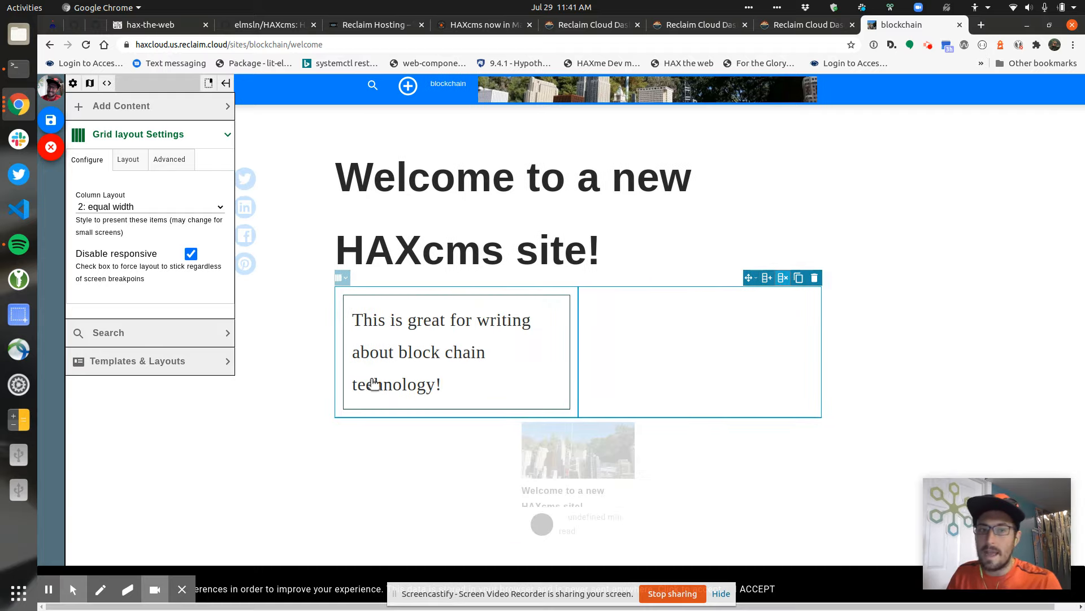
pyautogui.click(186, 207)
pyautogui.click(132, 284)
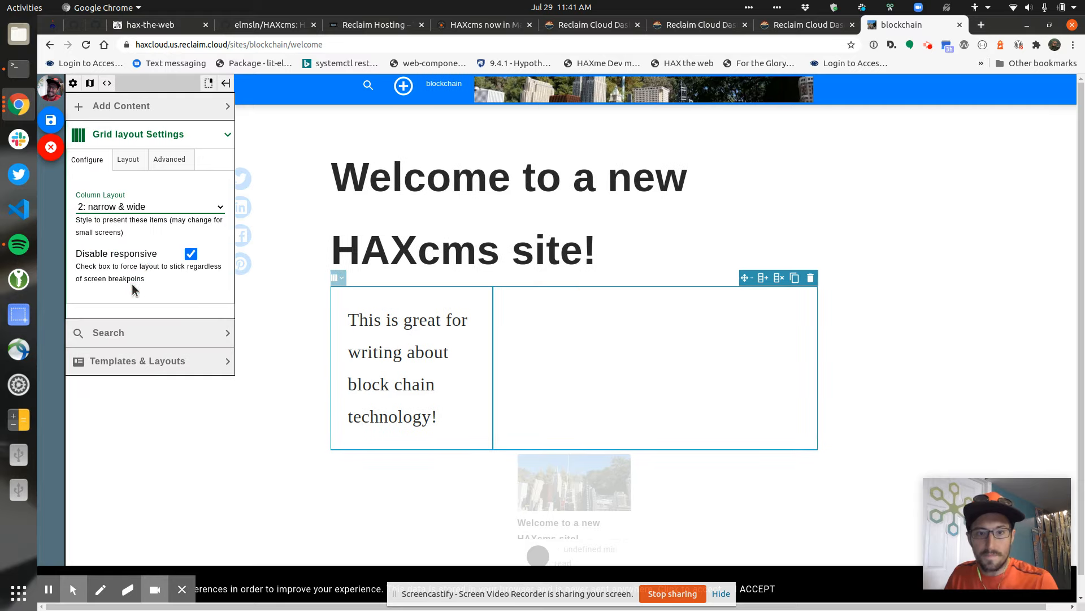
pyautogui.click(153, 212)
pyautogui.click(151, 235)
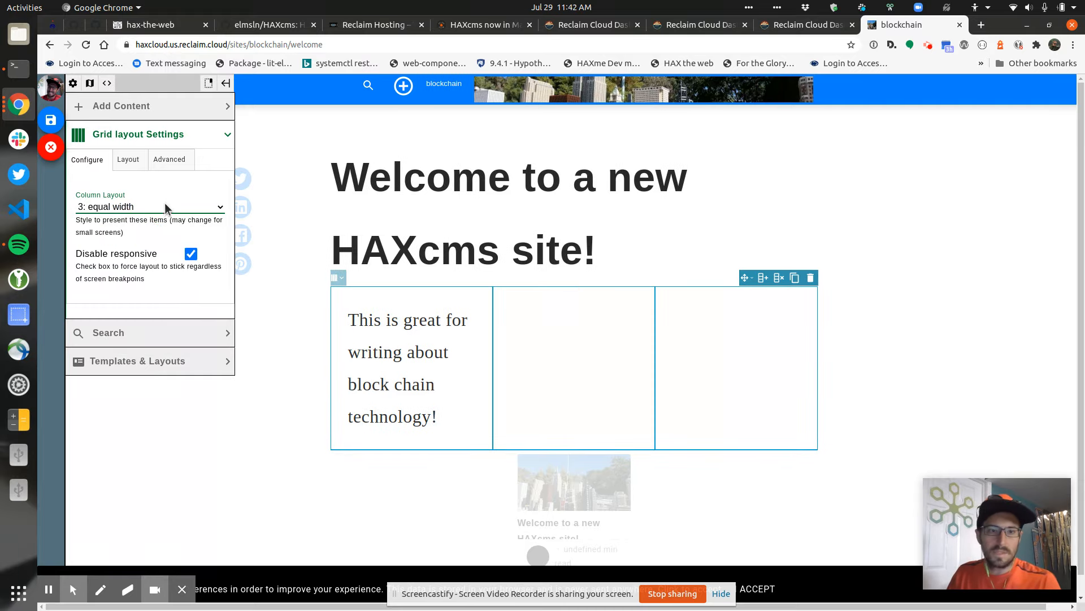
# Add an 'Is great!' paragraph in column 2, copy it into column 3, and bullet column 2's copy
pyautogui.click(459, 370)
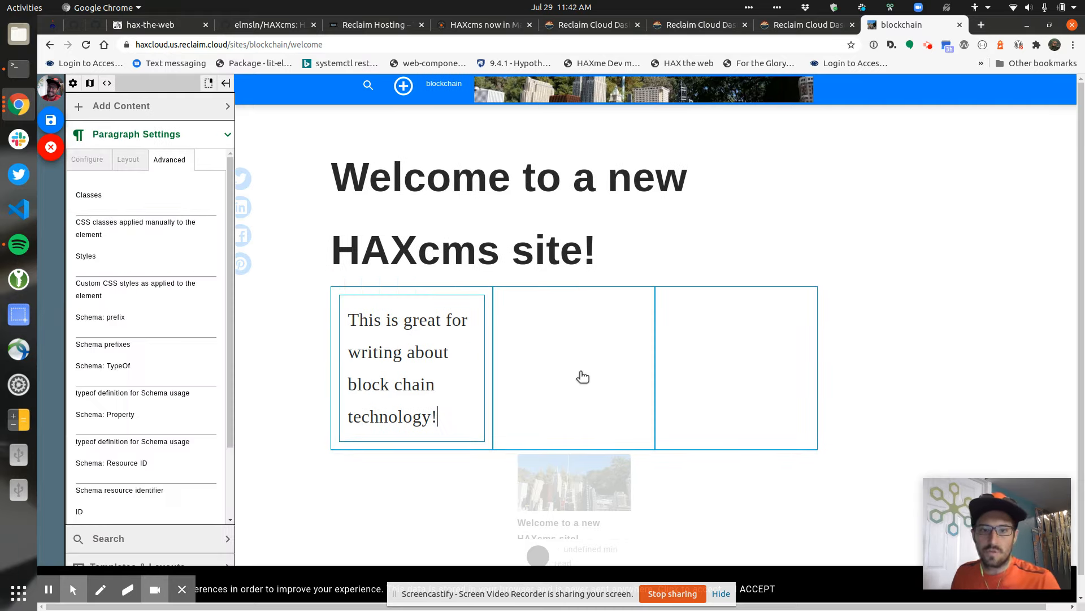
pyautogui.press('Return')
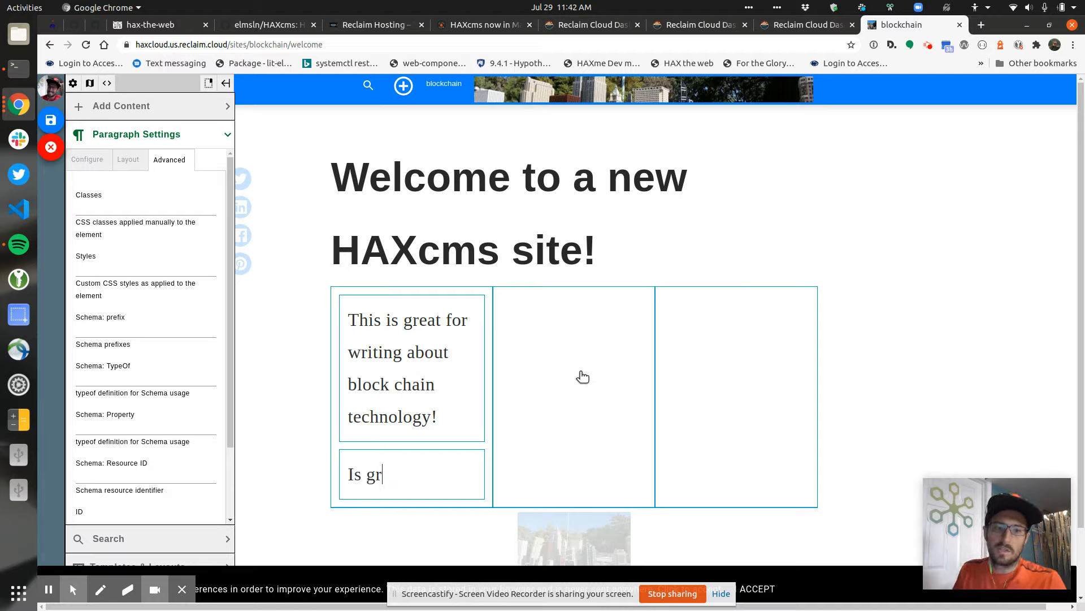
pyautogui.write('Is great!')
pyautogui.click(435, 467)
pyautogui.moveTo(417, 439); pyautogui.dragTo(618, 303)
pyautogui.click(624, 287)
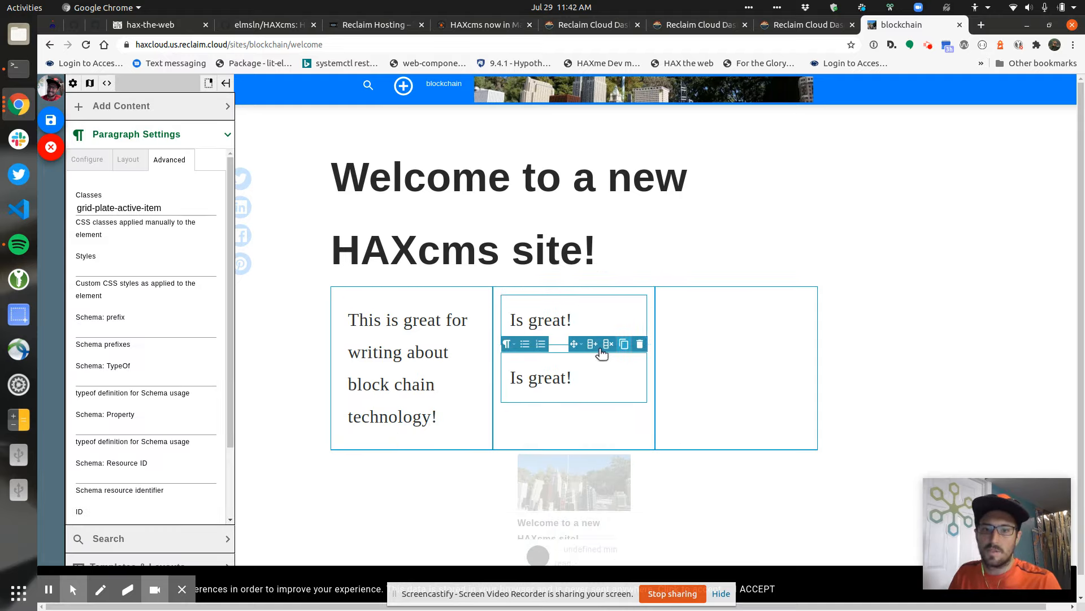
pyautogui.moveTo(576, 343); pyautogui.dragTo(739, 334)
pyautogui.click(564, 318)
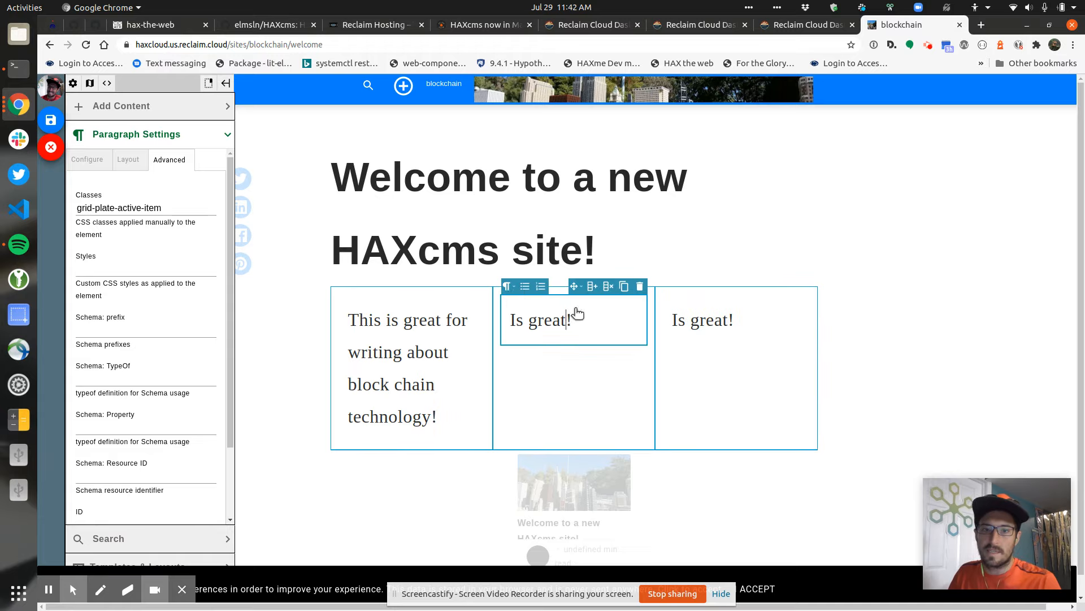
pyautogui.click(525, 288)
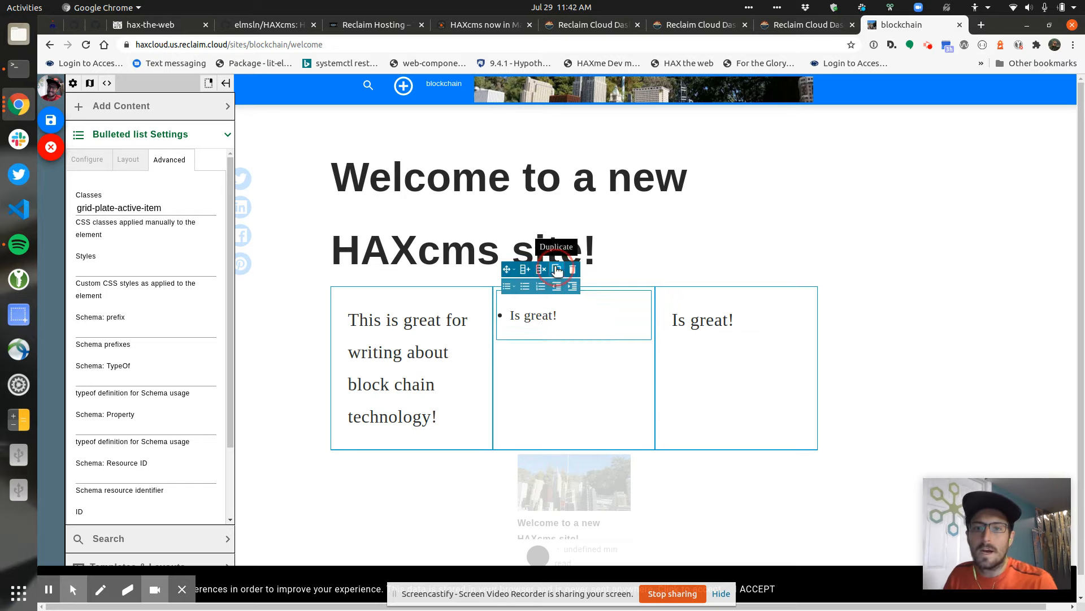
# Duplicate the bulleted list and convert the first copy into a content heading
pyautogui.click(585, 314)
pyautogui.click(661, 333)
pyautogui.click(568, 314)
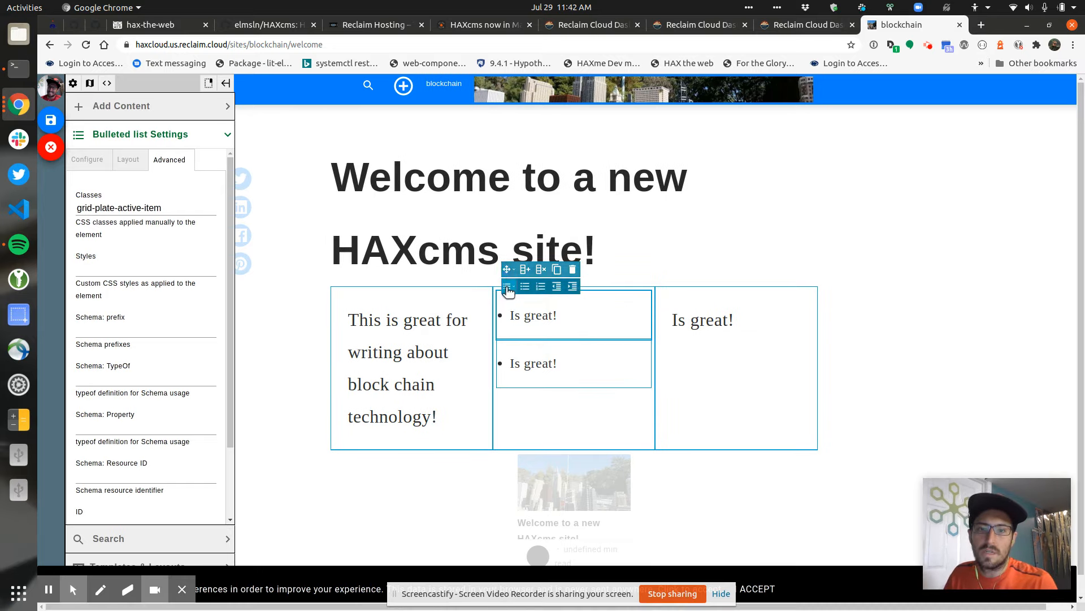
pyautogui.click(507, 289)
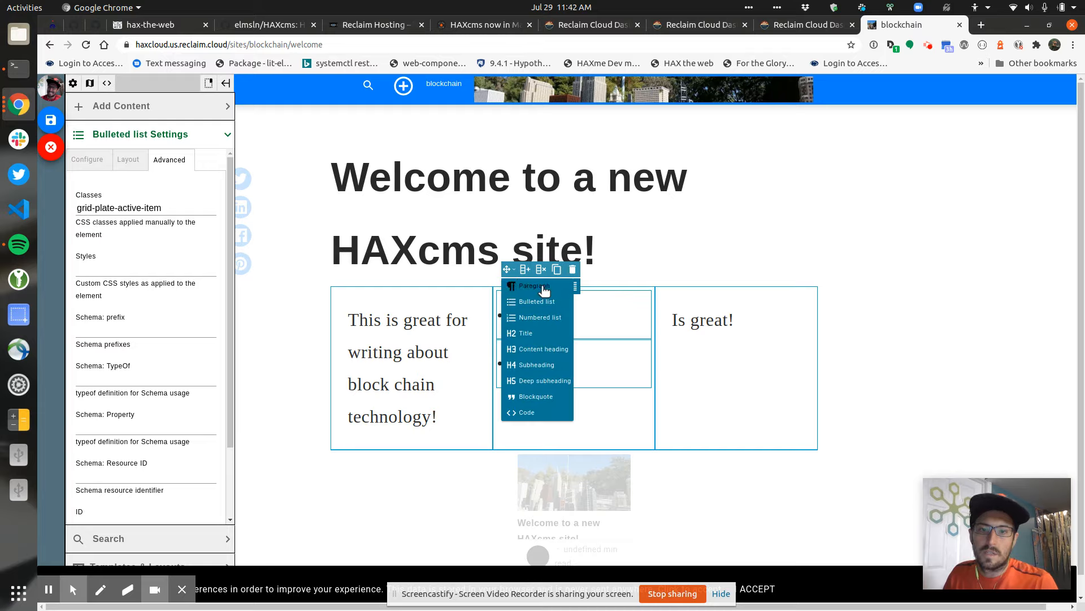
pyautogui.click(525, 349)
pyautogui.click(567, 370)
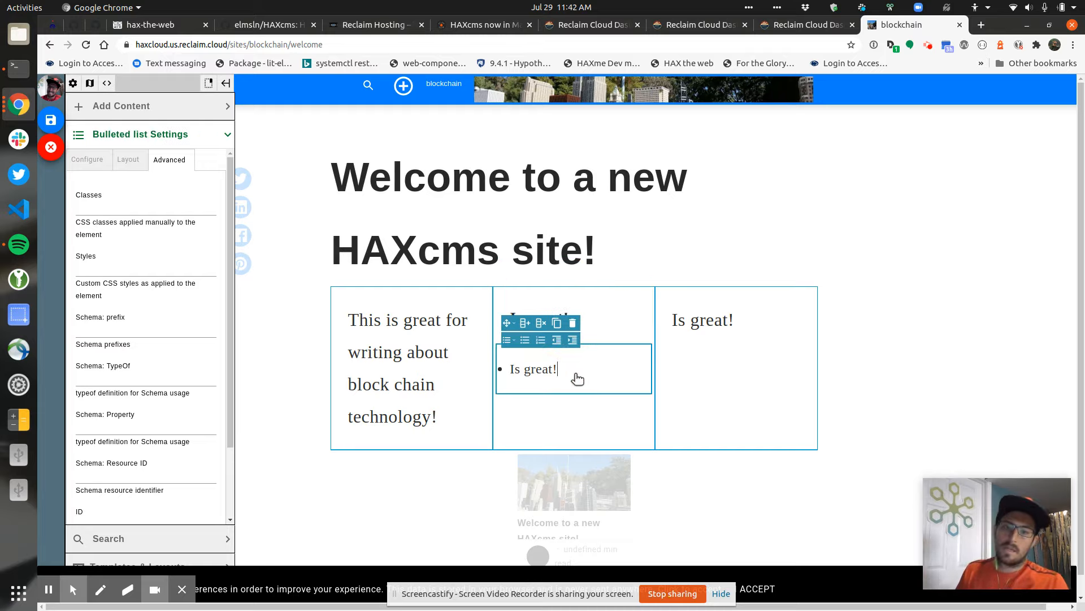
# Change the heading text from "Is great!" to "Is great because.."
pyautogui.click(599, 338)
pyautogui.press('BackSpace')
pyautogui.write('b')
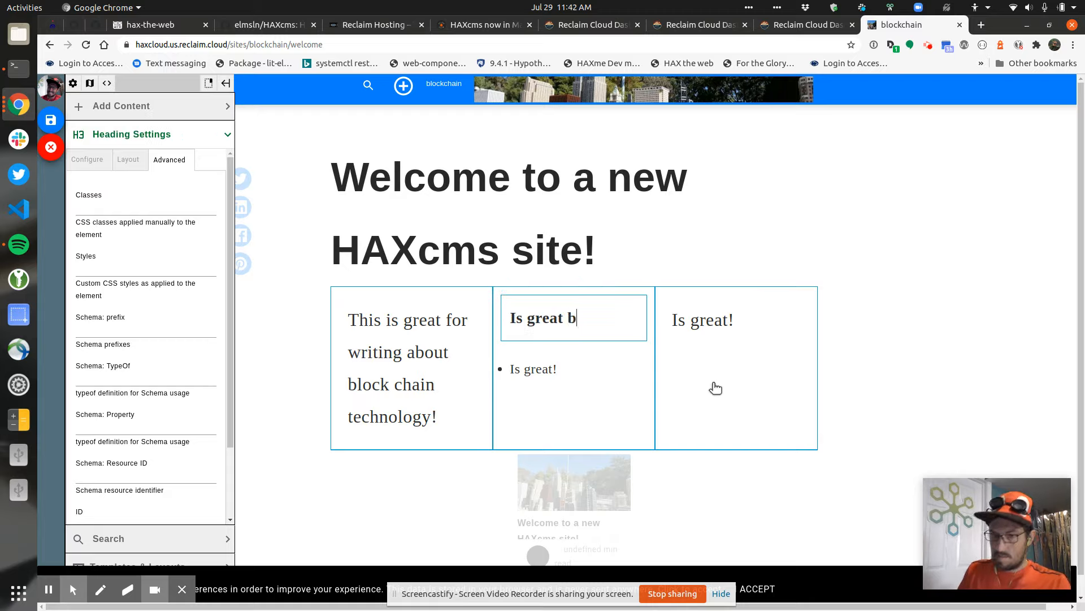
pyautogui.write('ecause..')
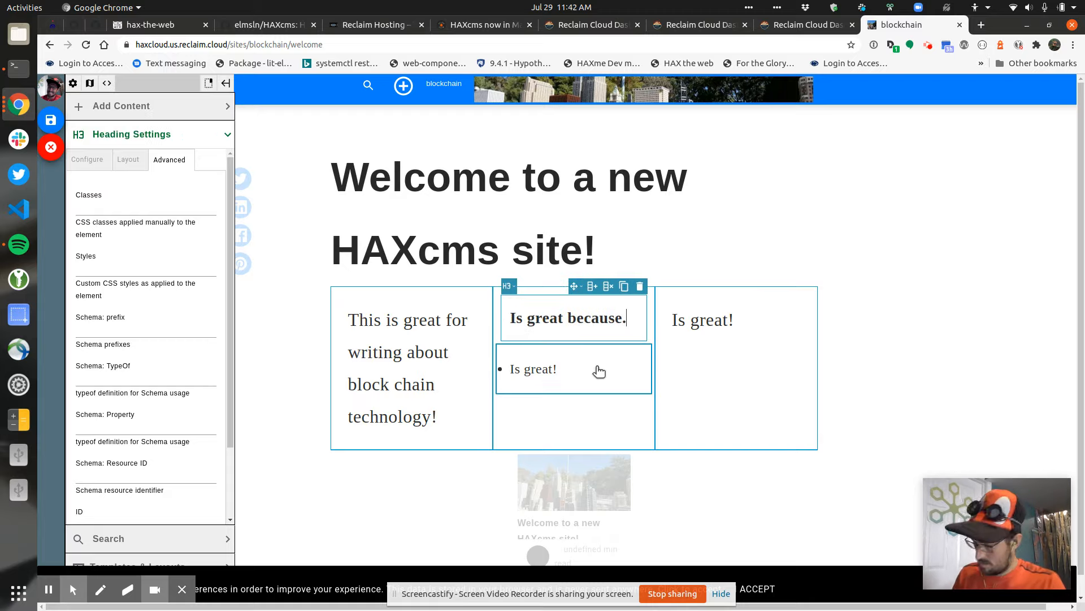
# Rewrite the bullets to "in it" and the "hot" or "topical" or "the next big thing" point
pyautogui.click(599, 372)
pyautogui.press('BackSpace')
pyautogui.press('BackSpace')
pyautogui.press('BackSpace')
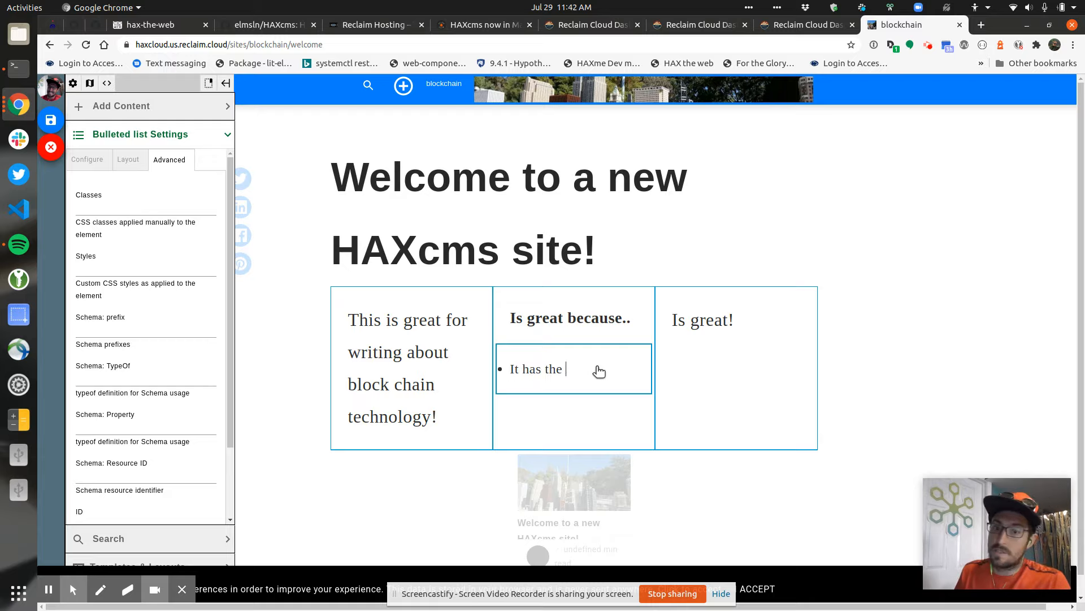
pyautogui.write('in it')
pyautogui.press('Return')
pyautogui.write('It also is')
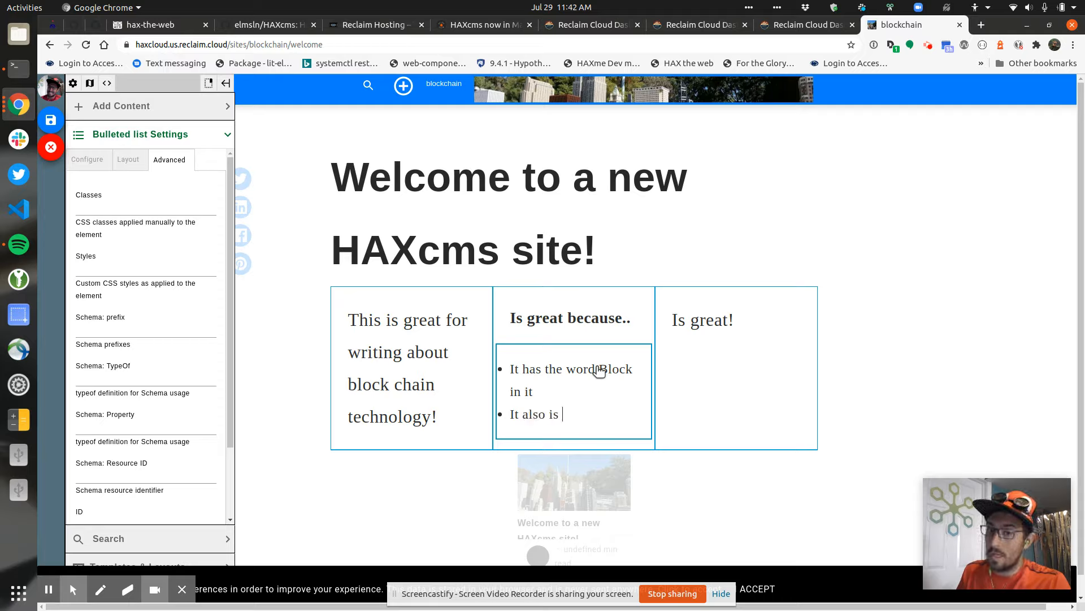
pyautogui.write(' "hot" or "T')
pyautogui.press('BackSpace')
pyautogui.write('topical" or')
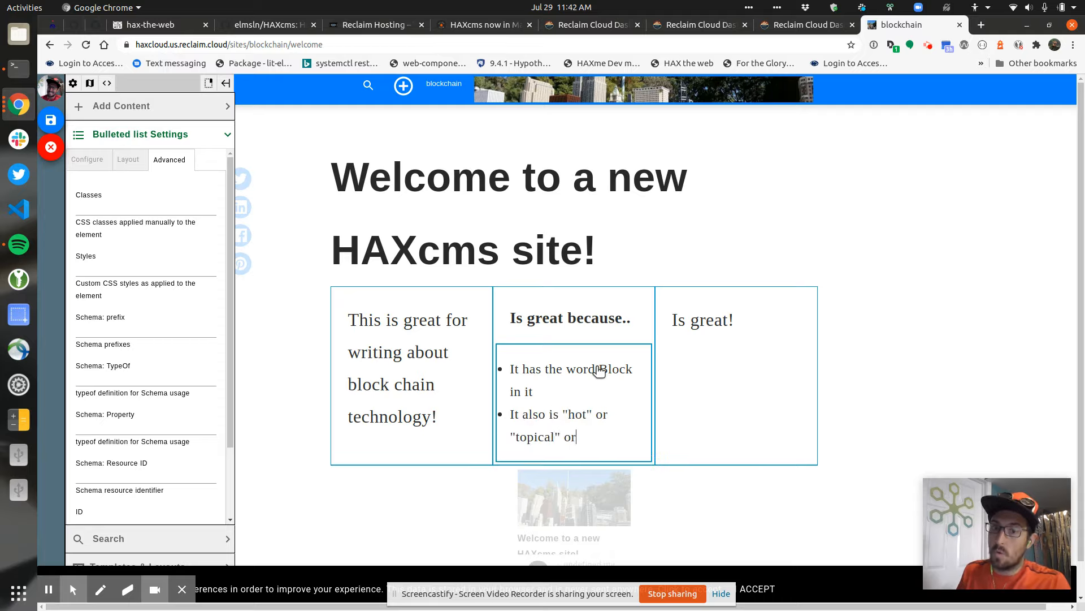
pyautogui.write(' "the next big thing')
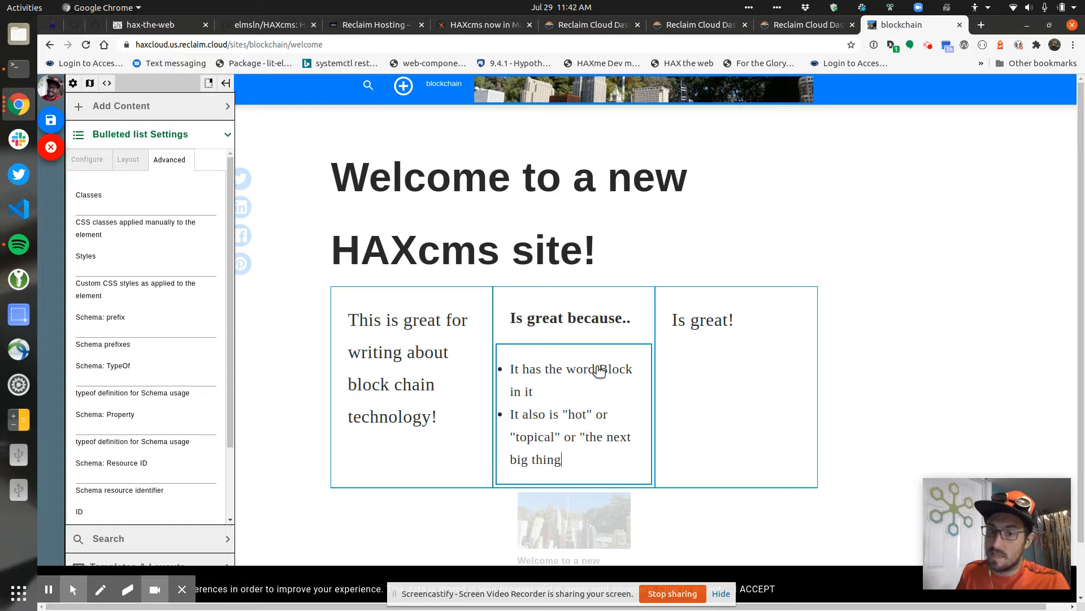
pyautogui.write(' as it will cont')
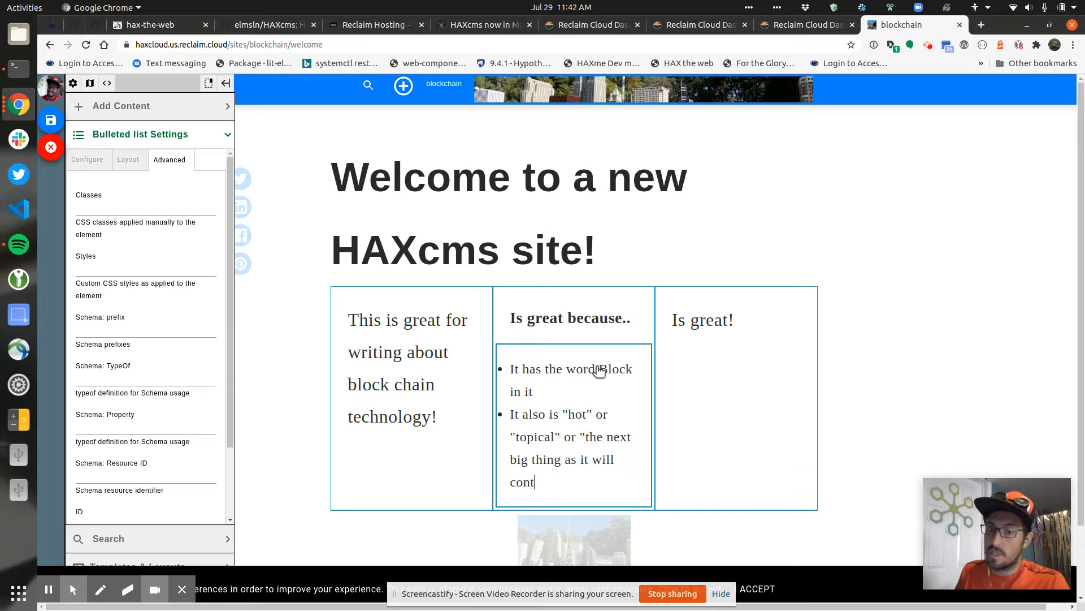
pyautogui.write('inue to be without actually materializing')
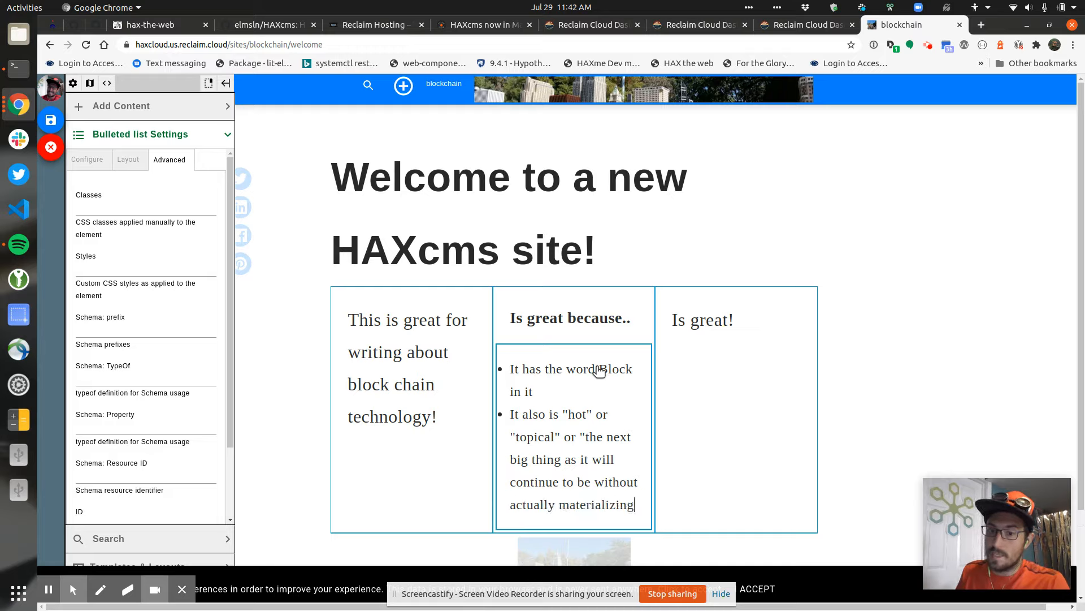
pyautogui.write('"')
# Add "fgd" paragraphs below column three's "Is great!"
pyautogui.click(578, 326)
pyautogui.click(785, 333)
pyautogui.press('Return')
pyautogui.write('fgd')
pyautogui.press('Return')
pyautogui.write('fgd')
pyautogui.press('Return')
pyautogui.write('fgd')
pyautogui.press('Return')
pyautogui.write('fgd')
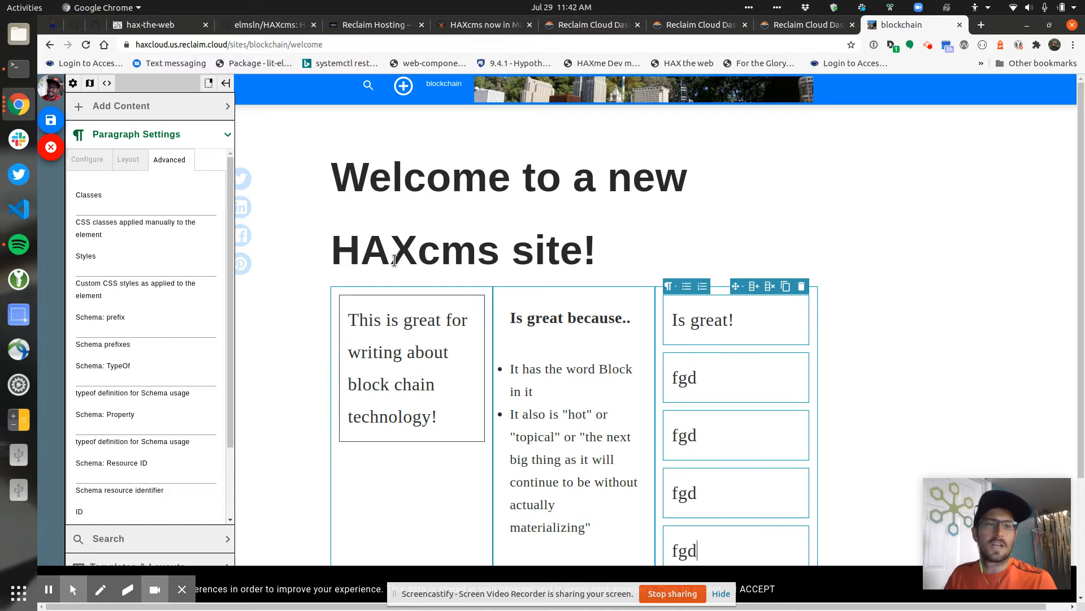
# Collapse the paragraph settings and choose NASA as the media search source
pyautogui.click(169, 135)
pyautogui.click(153, 163)
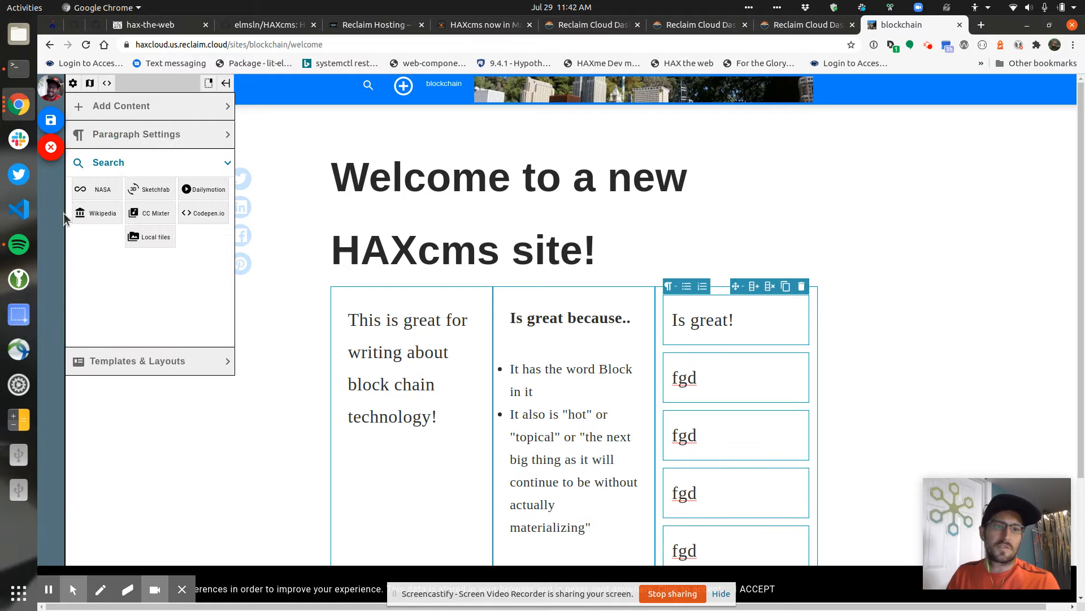
pyautogui.click(97, 189)
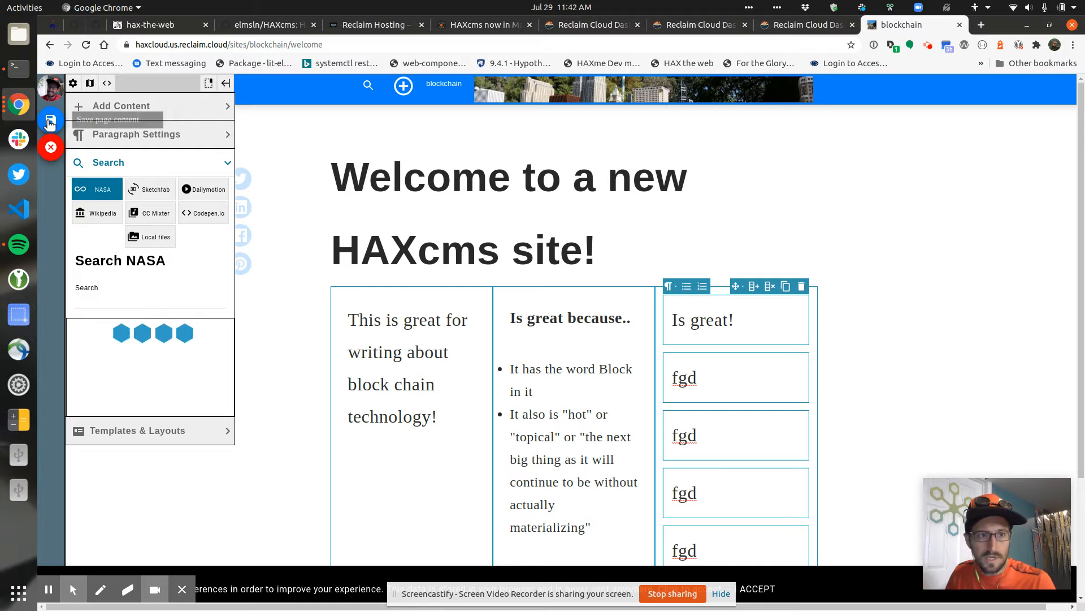
pyautogui.click(91, 135)
pyautogui.click(50, 121)
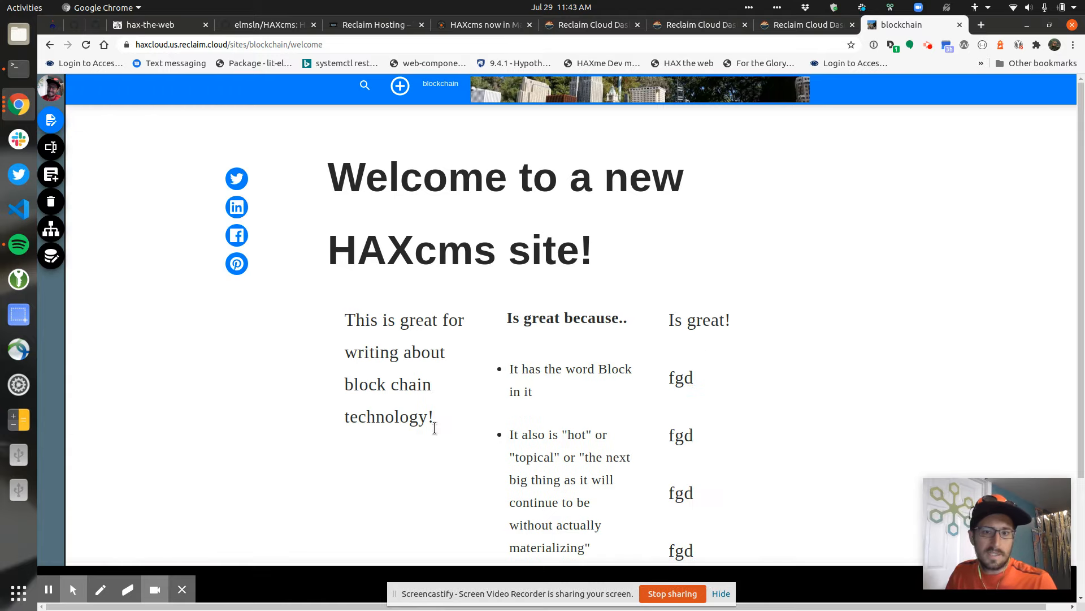
pyautogui.scroll(-3, 324, 223)
pyautogui.scroll(3, 239, 134)
pyautogui.click(259, 44)
pyautogui.hotkey('ctrl', 'c')
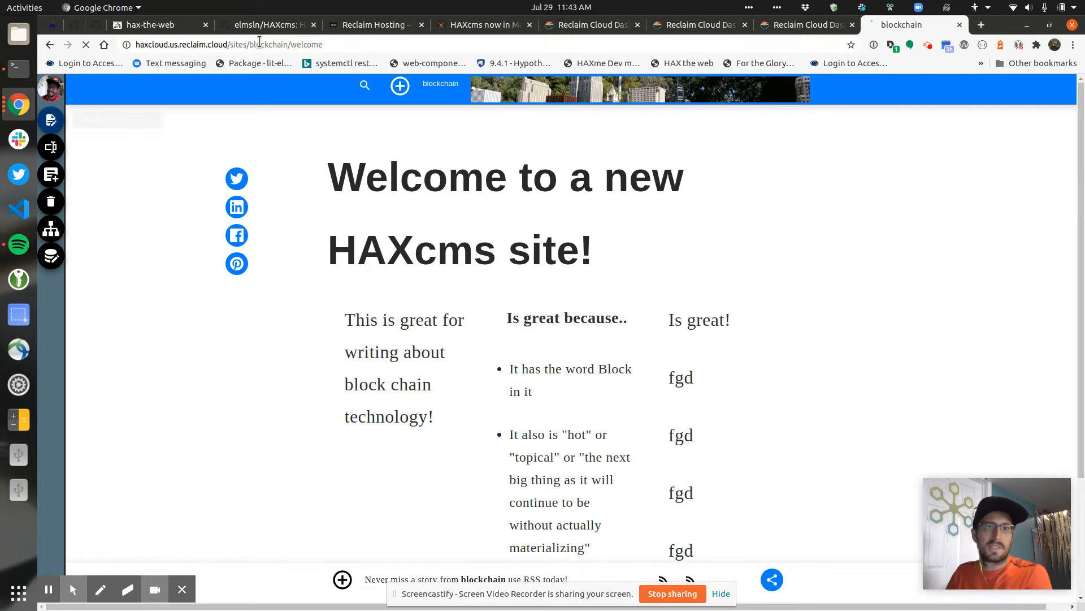
pyautogui.press('Return')
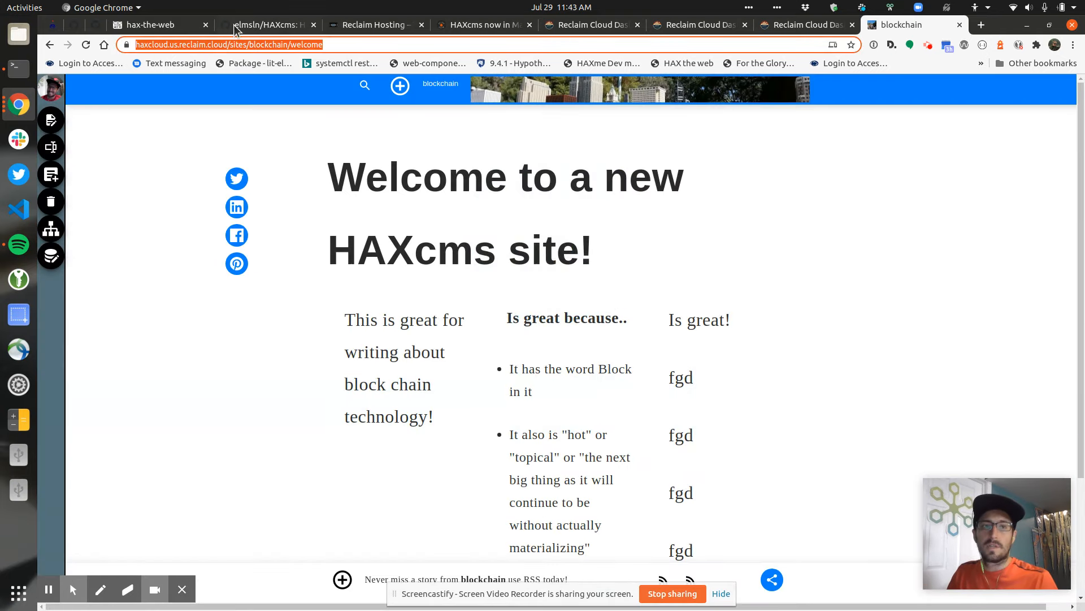
pyautogui.click(105, 7)
pyautogui.click(125, 141)
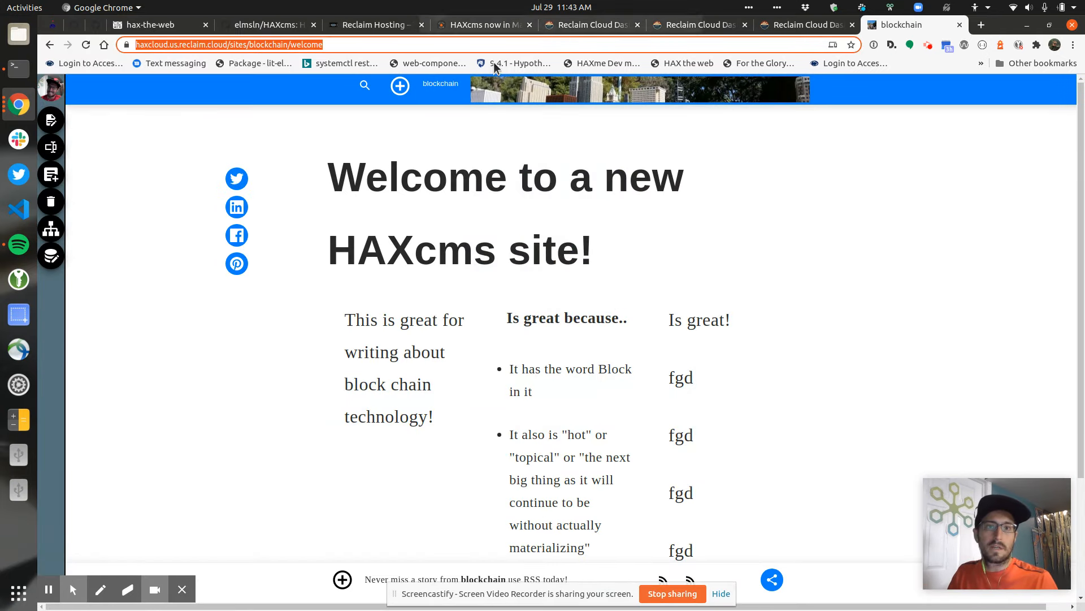
pyautogui.click(105, 7)
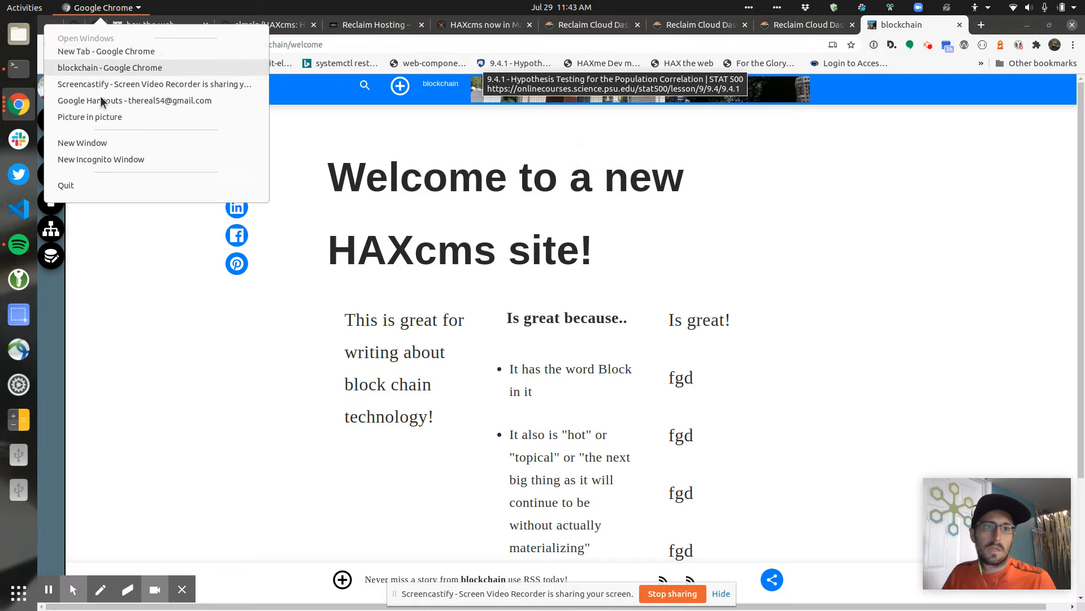
pyautogui.click(98, 158)
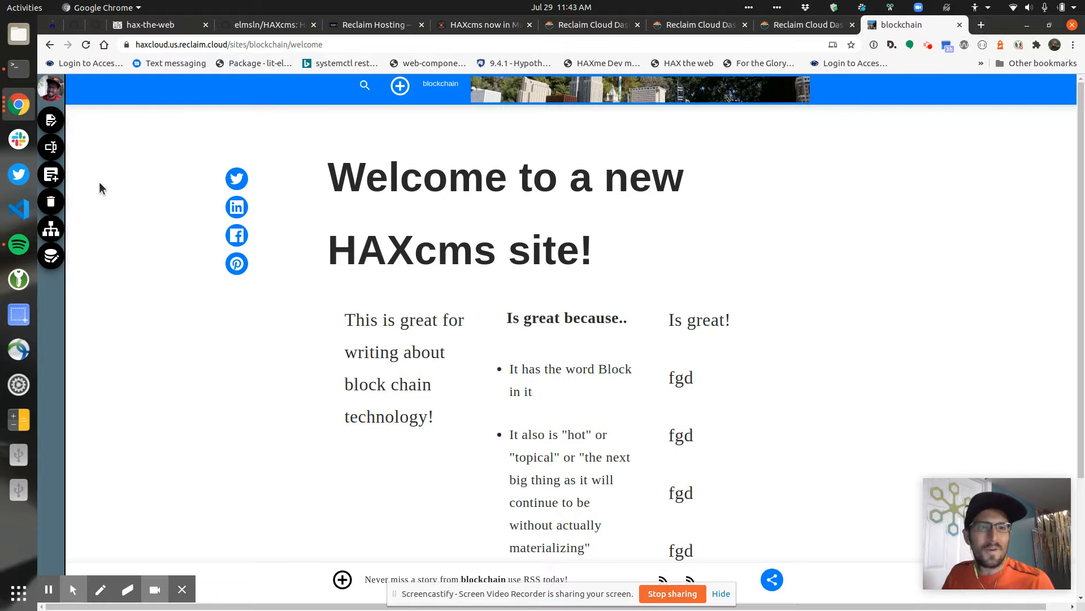
# Return to the site list, open the blockchain welcome page, and edit its address
pyautogui.click(52, 93)
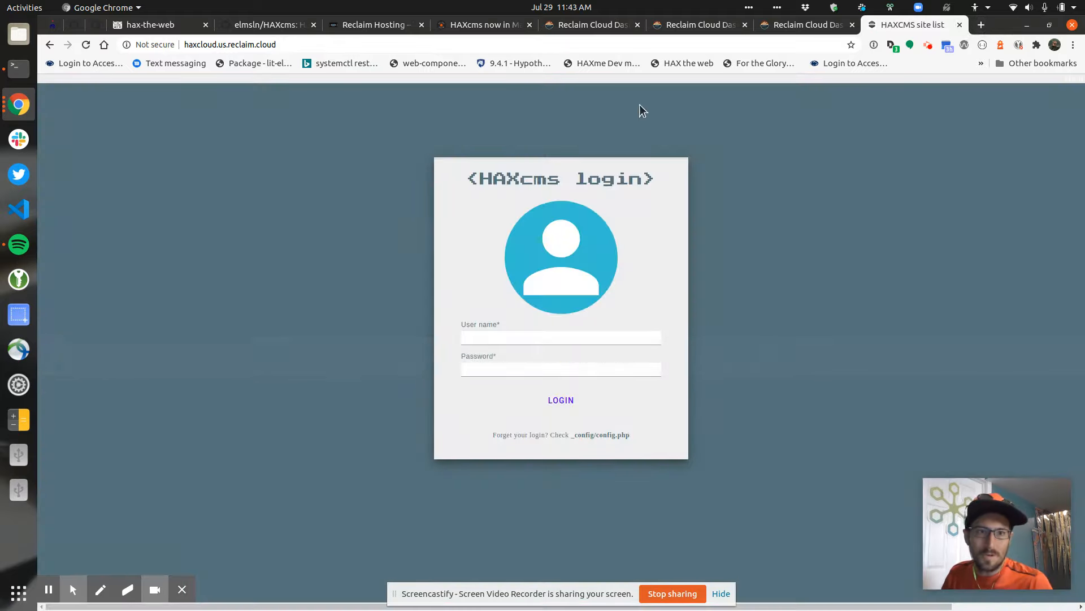
pyautogui.click(295, 46)
pyautogui.hotkey('ctrl', 'v')
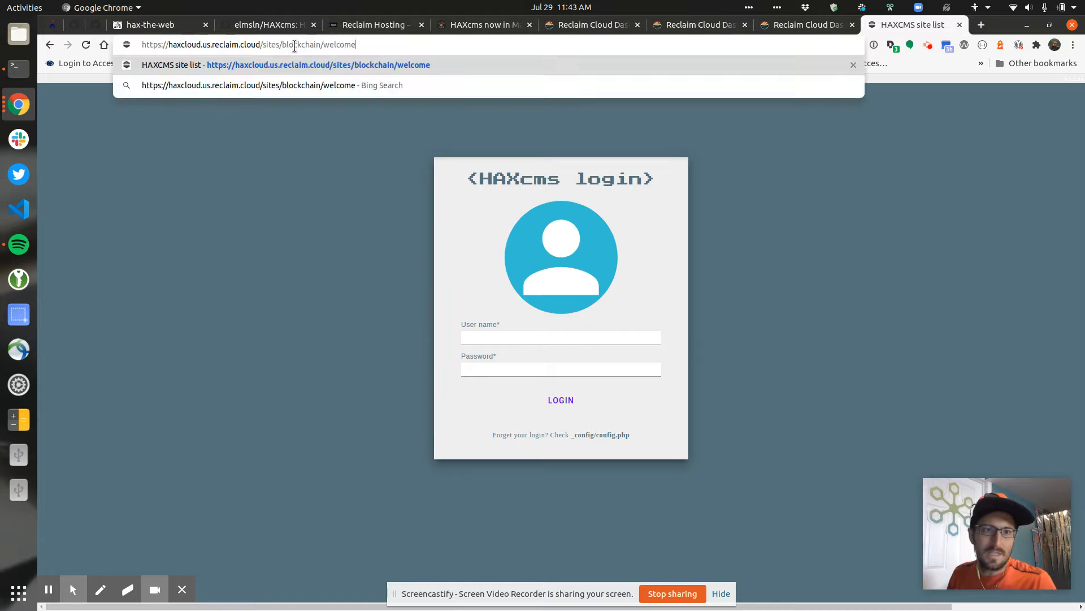
pyautogui.press('Return')
pyautogui.click(162, 45)
pyautogui.hotkey('ctrl', 'c')
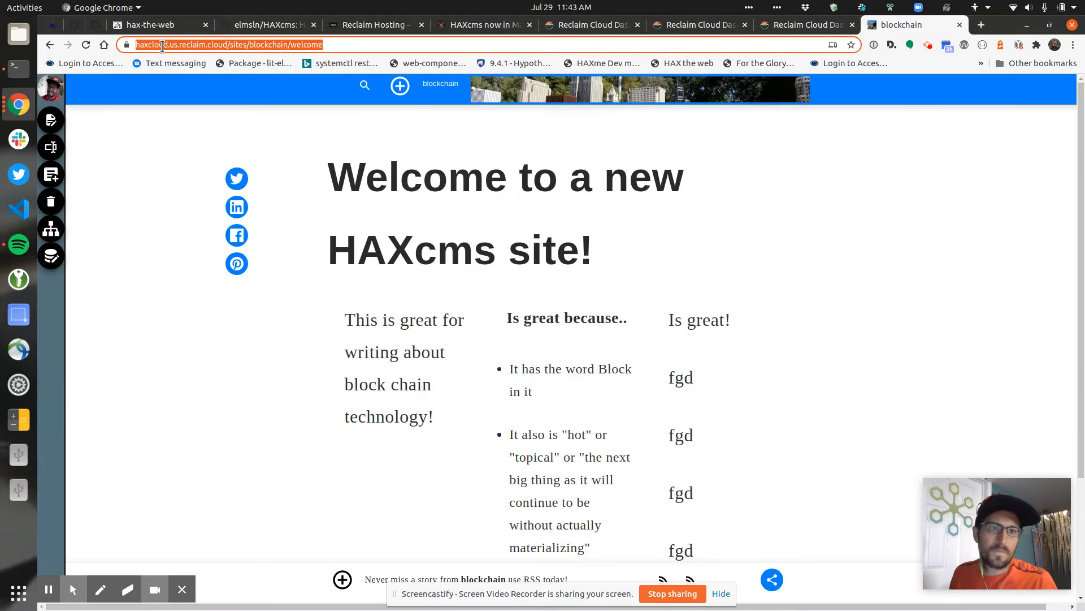
pyautogui.click(162, 46)
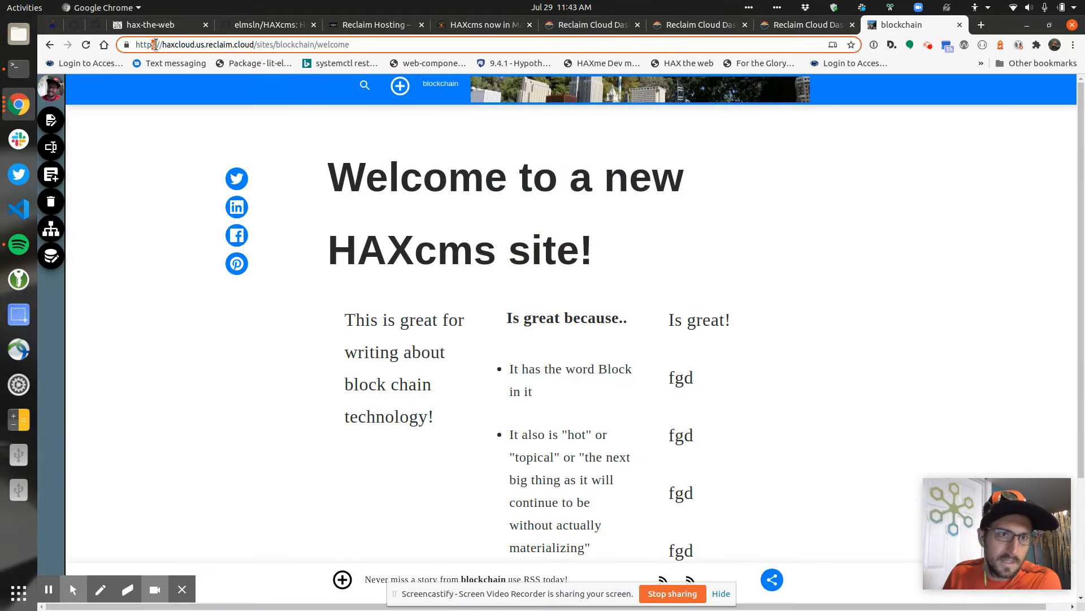
pyautogui.press('BackSpace')
pyautogui.press('BackSpace')
pyautogui.press('Return')
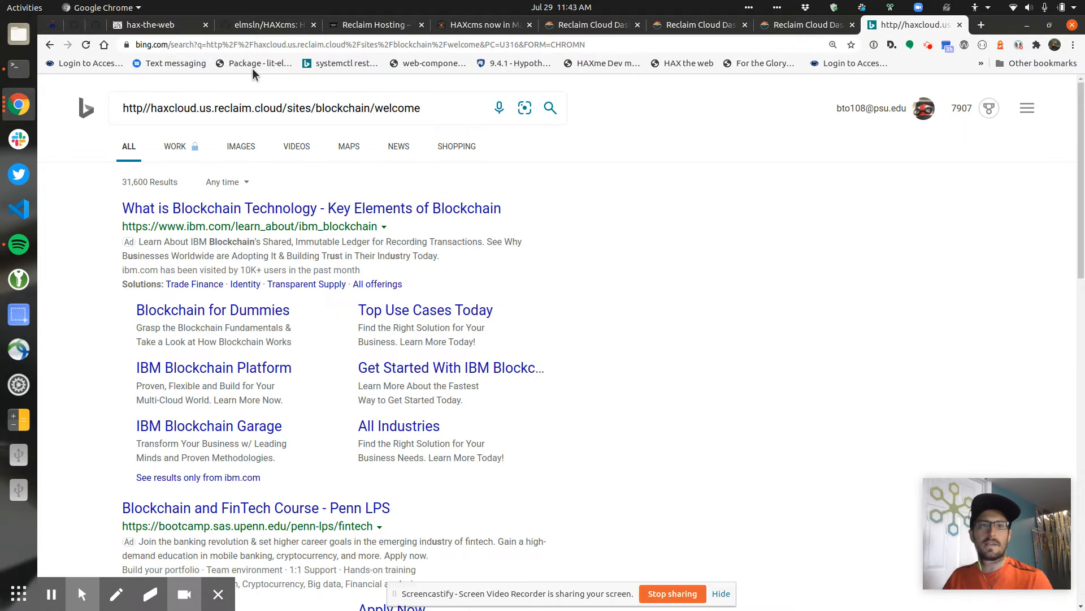
# Reload the blockchain welcome page over http, open its page listing, then return to the dashboard
pyautogui.click(272, 45)
pyautogui.hotkey('ctrl', 'v')
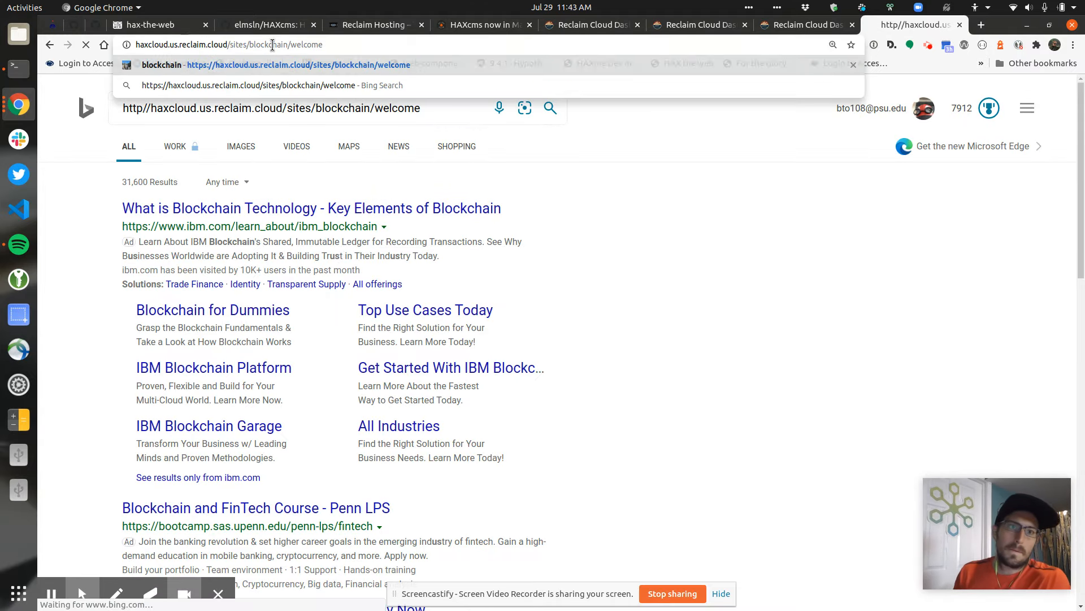
pyautogui.press('Return')
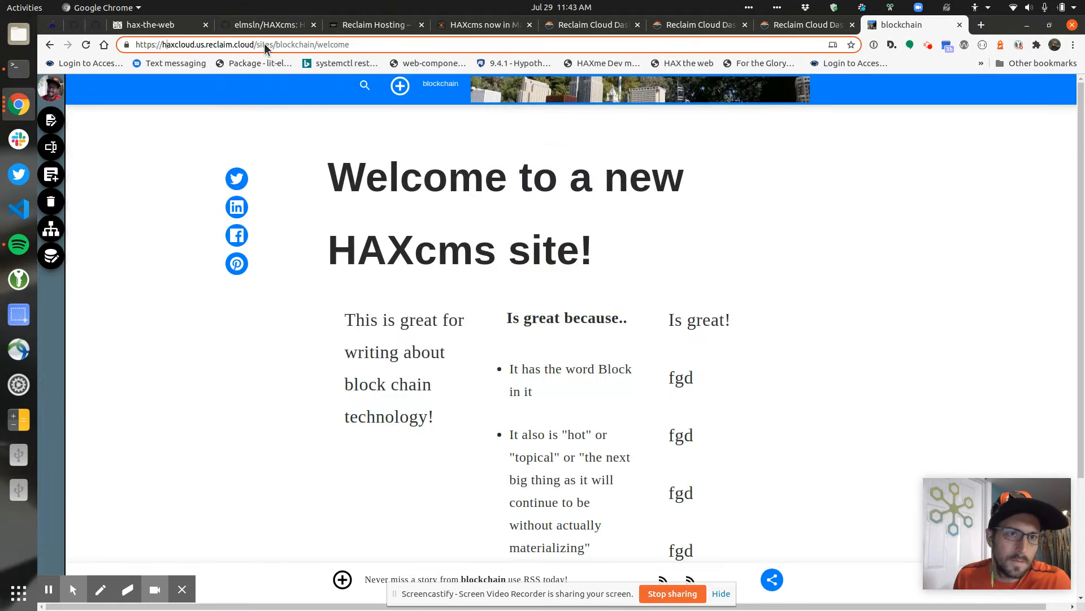
pyautogui.press('BackSpace')
pyautogui.press('Return')
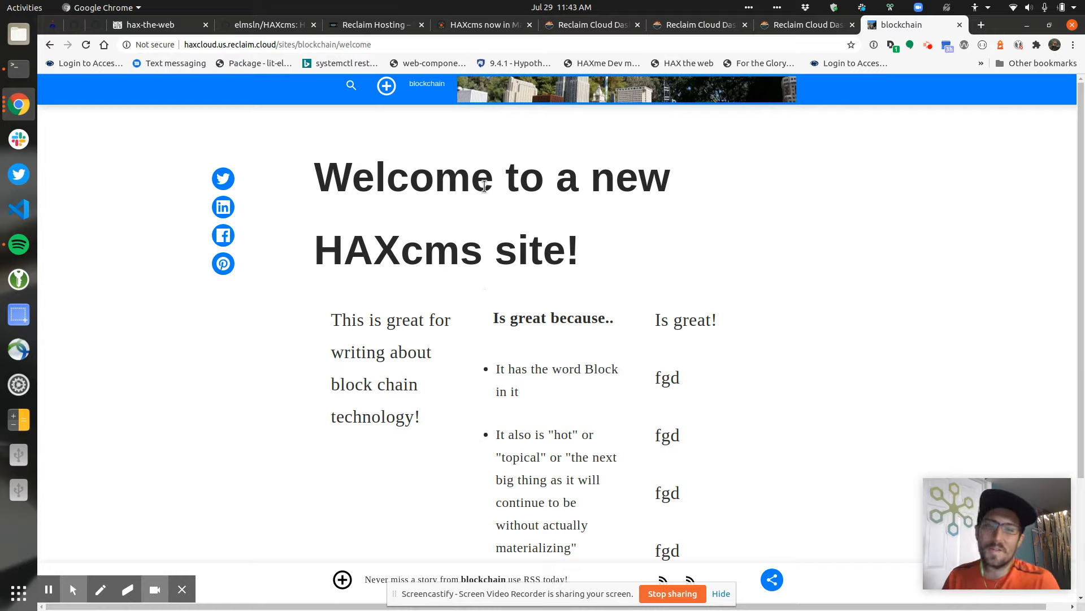
pyautogui.click(422, 95)
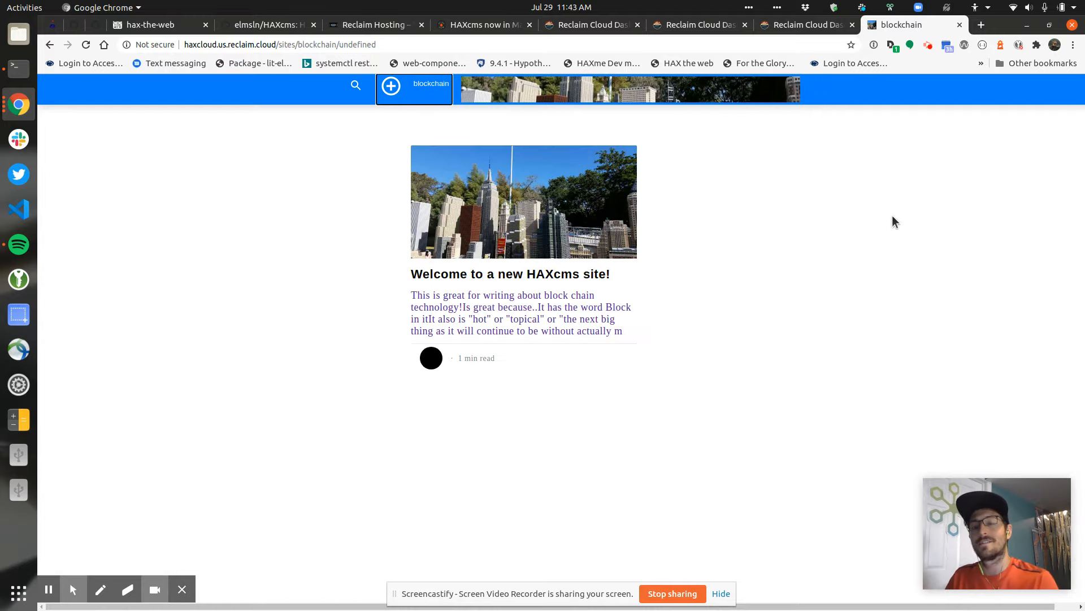
pyautogui.click(824, 20)
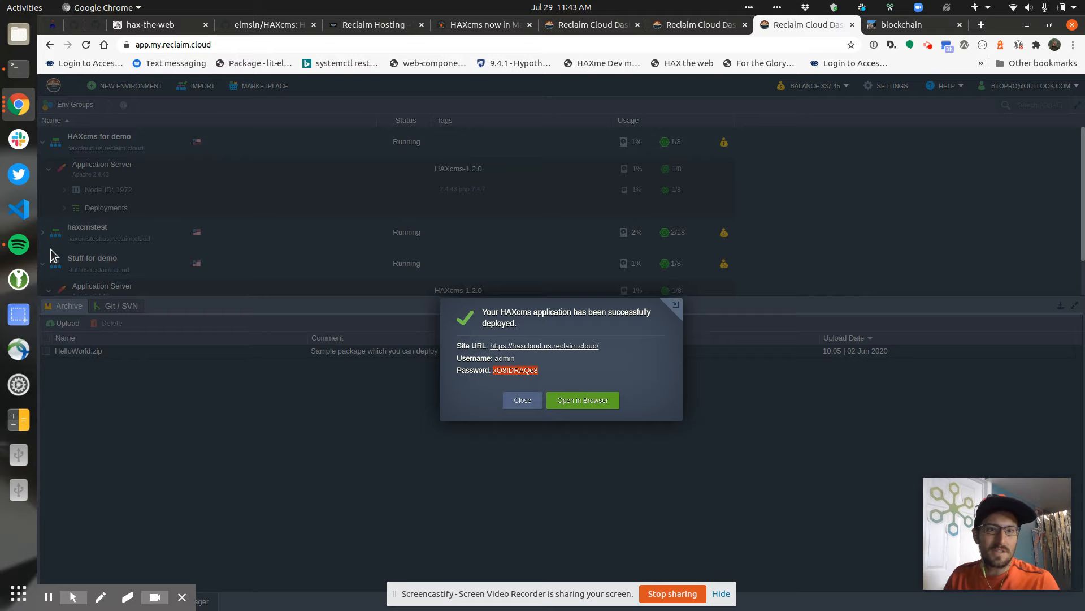
# Copy the generated password from the stuff.us.reclaim.cloud deployment notice and open the instance
pyautogui.click(688, 24)
pyautogui.click(584, 28)
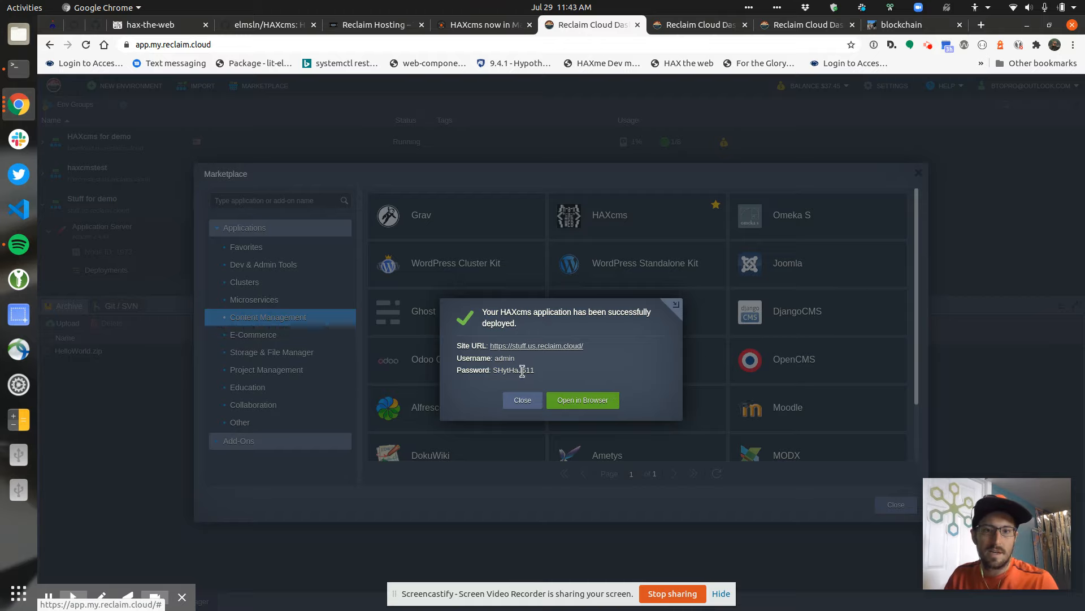
pyautogui.doubleClick(502, 374)
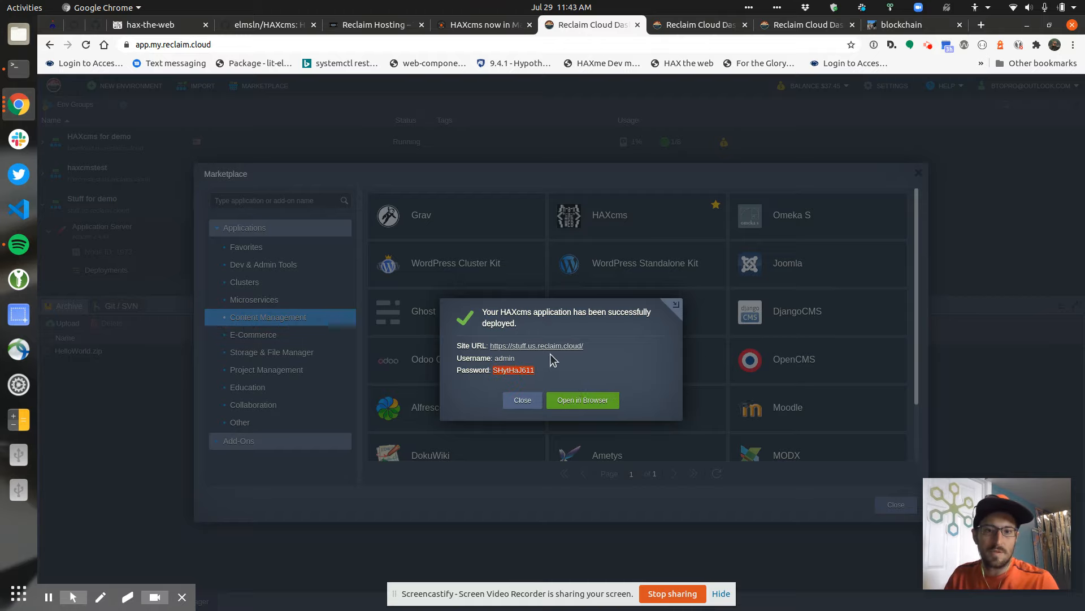
pyautogui.click(573, 401)
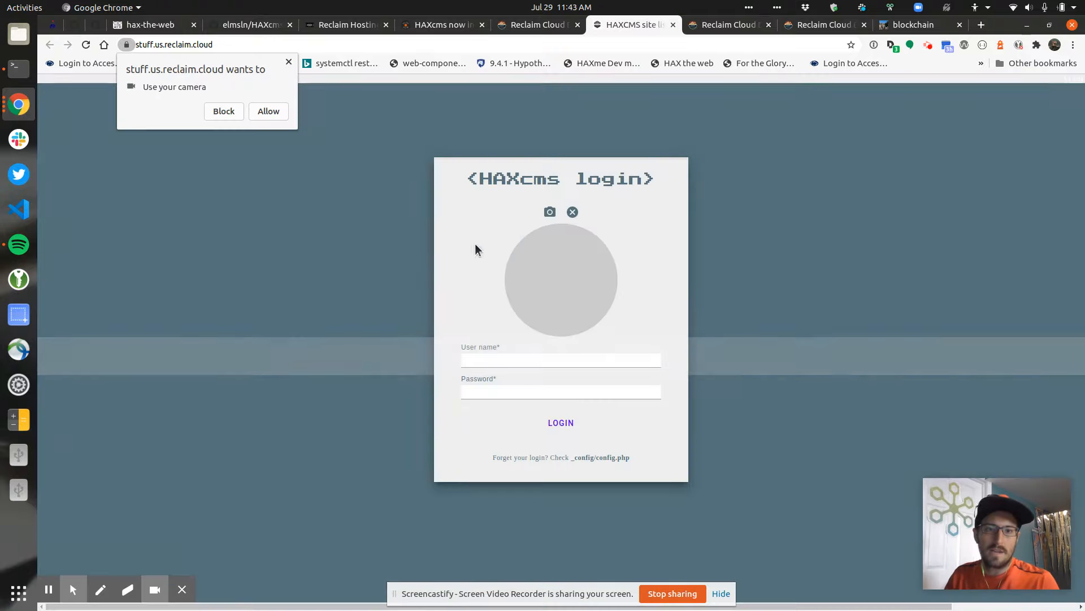
# Allow camera access, log in as admin with the copied password, then return to Reclaim Cloud
pyautogui.click(269, 111)
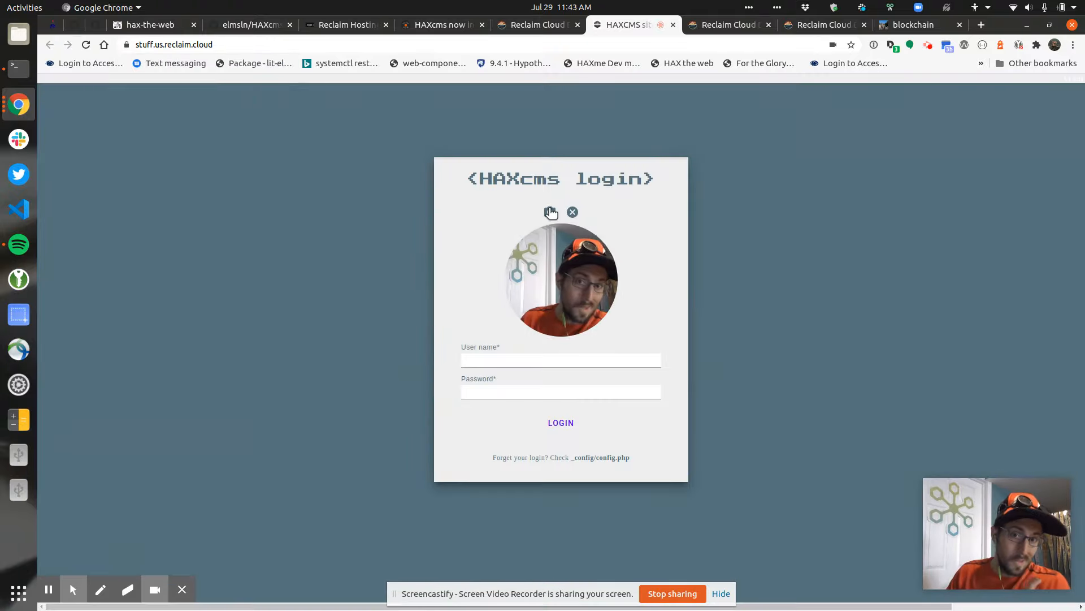
pyautogui.click(583, 364)
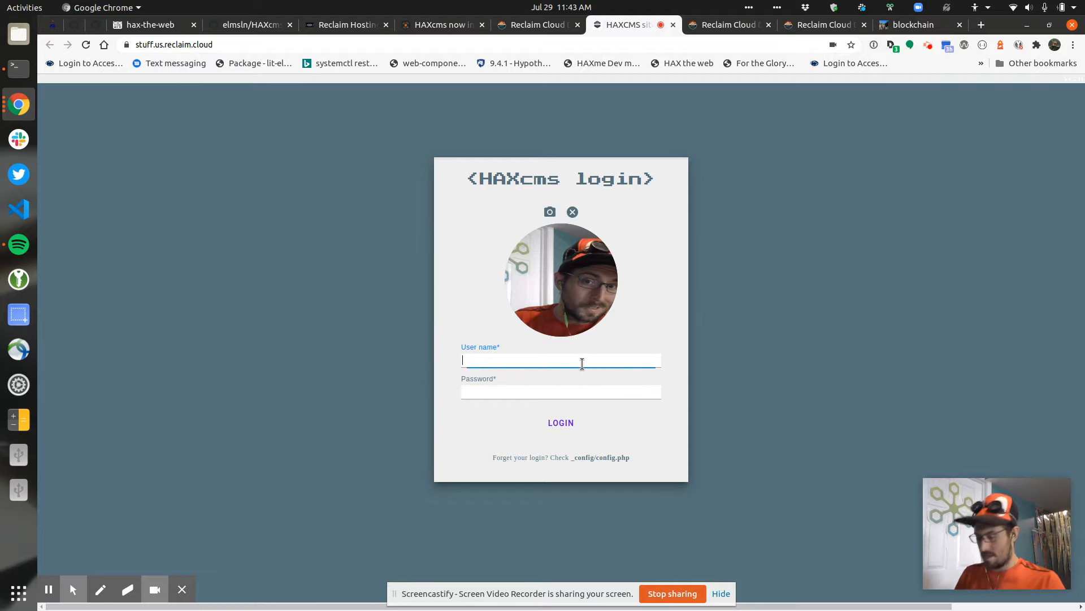
pyautogui.write('admin')
pyautogui.press('Tab')
pyautogui.press('Return')
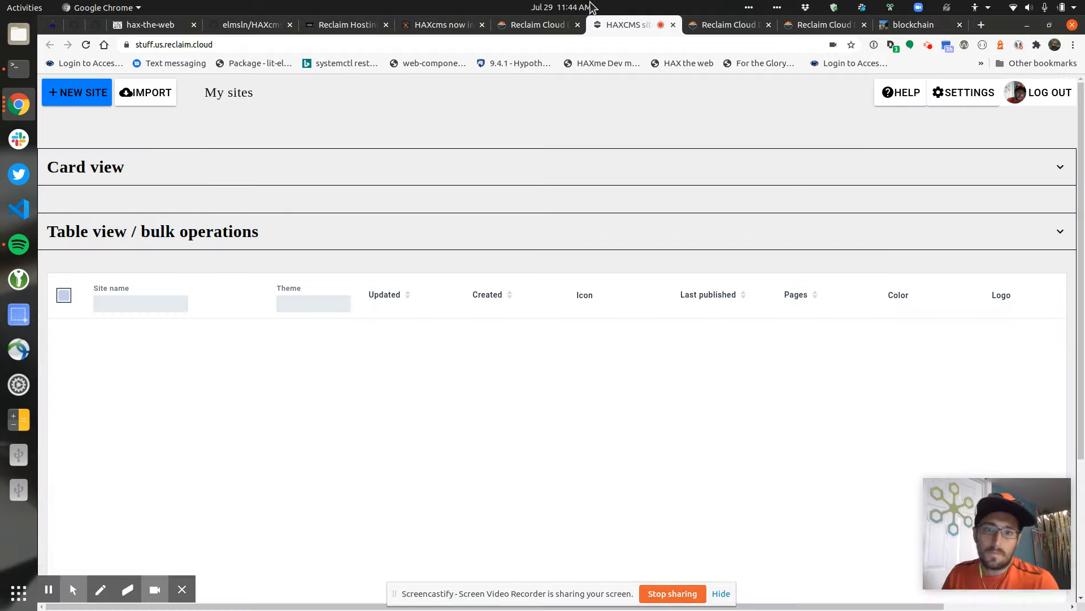
pyautogui.click(523, 22)
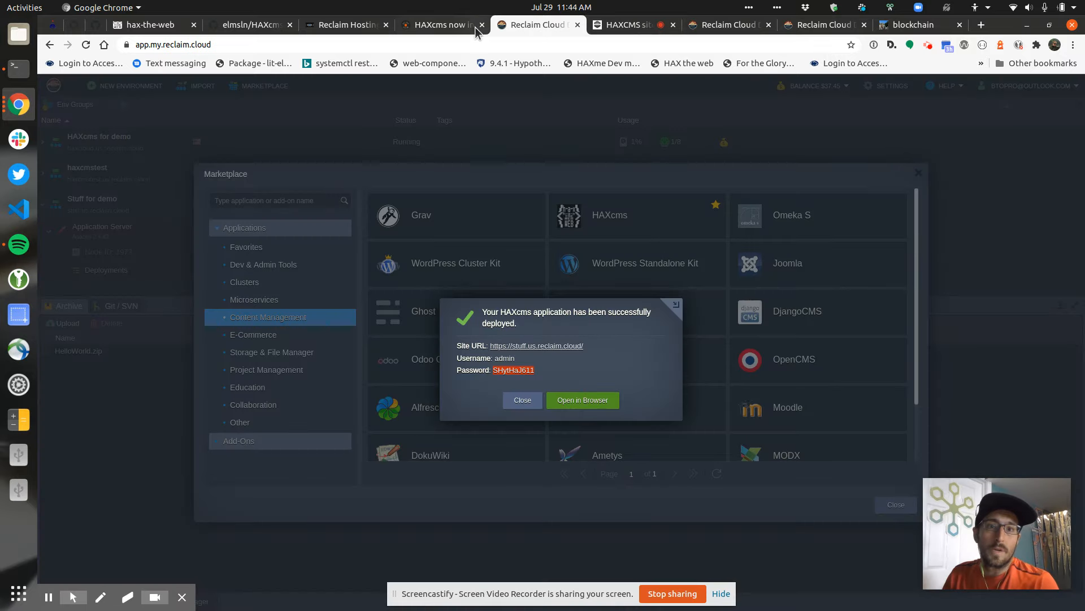
# Look through the Marketplace post and Reclaim Hosting homepage, then view the haxtheweb.org welcome page
pyautogui.click(435, 22)
pyautogui.hotkey('ctrl', 'Tab')
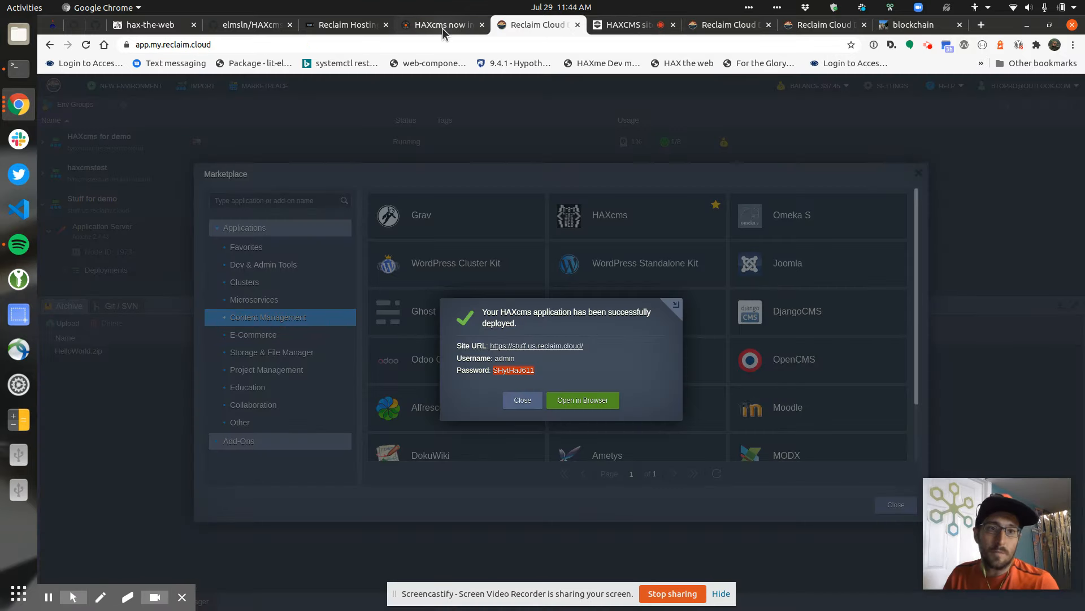
pyautogui.click(444, 26)
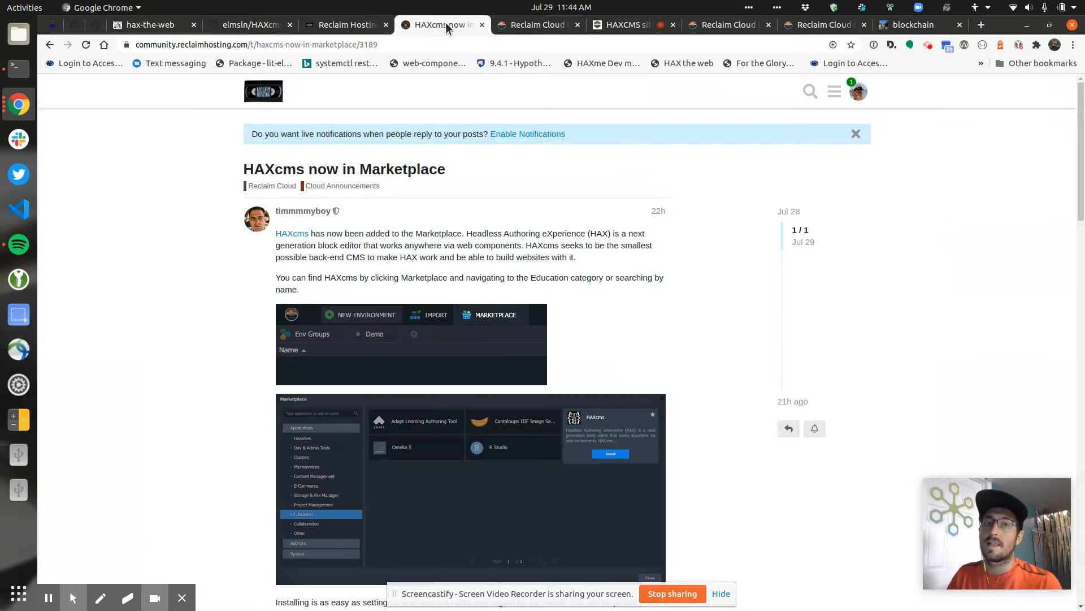
pyautogui.click(341, 30)
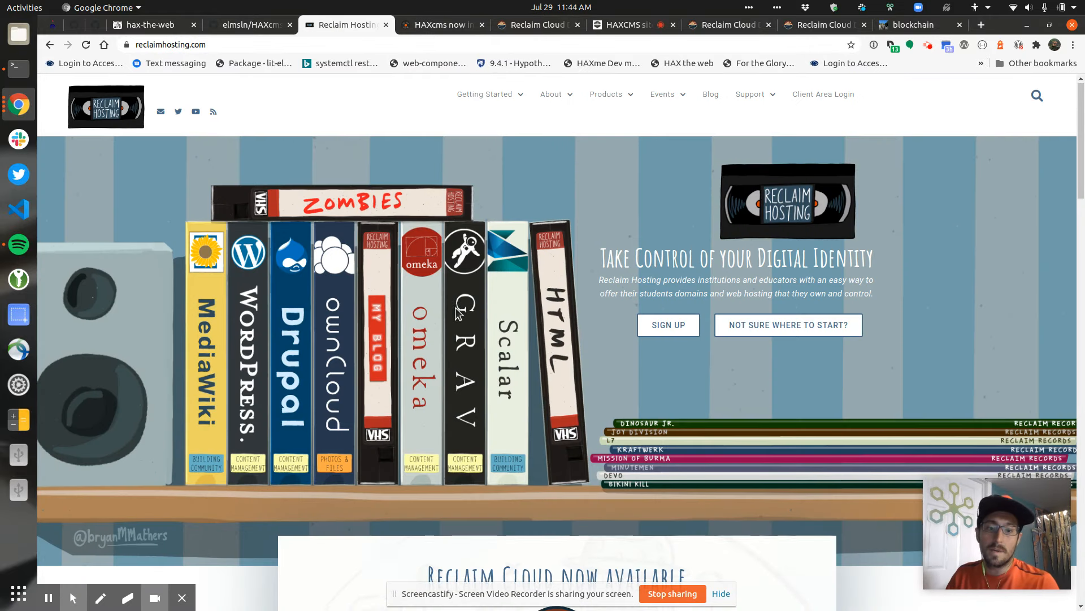
pyautogui.scroll(-3, 588, 425)
pyautogui.scroll(-3, 404, 377)
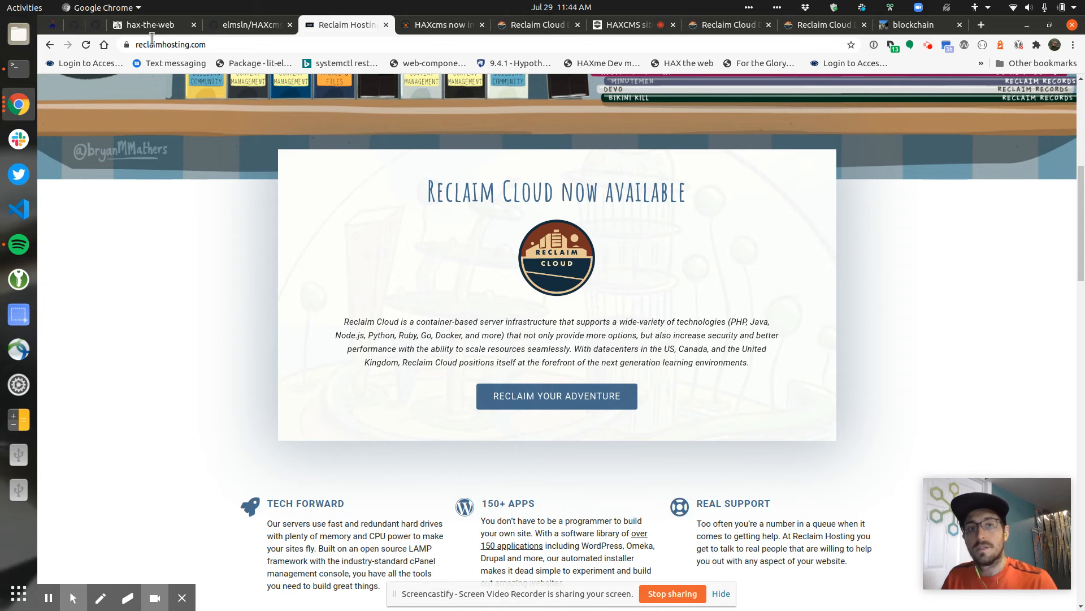
pyautogui.click(141, 31)
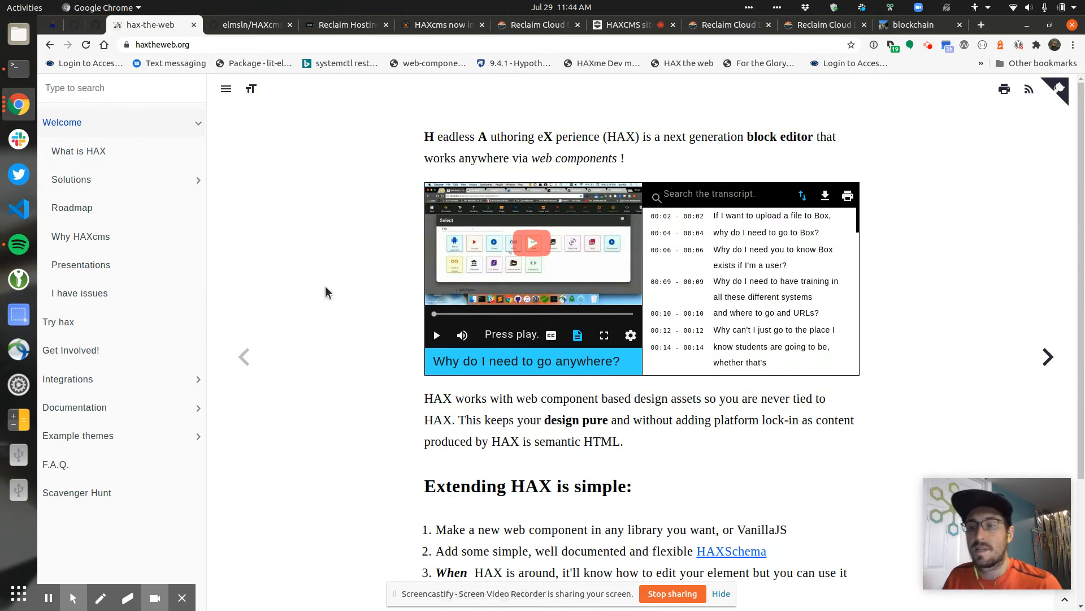